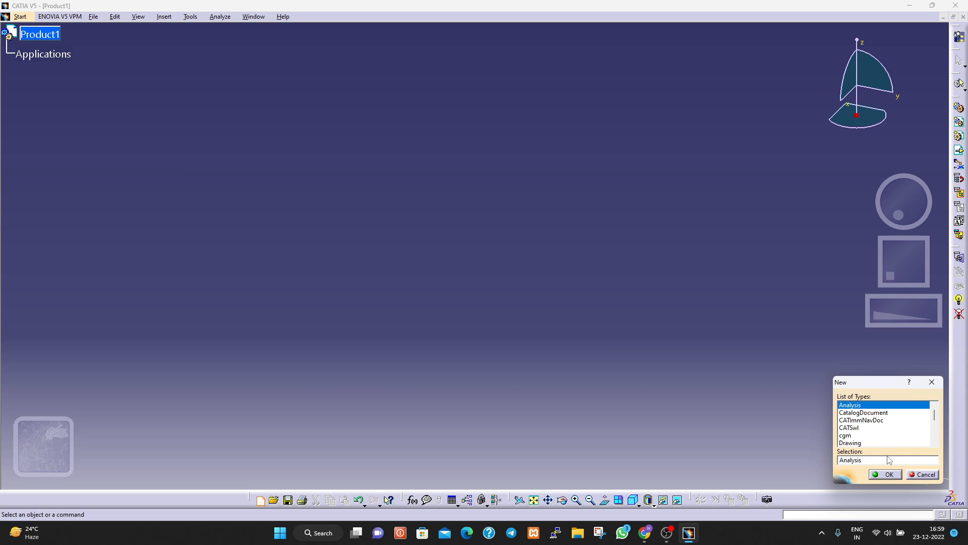
- Create a new document of type Part
{"action": "double_click", "coordinate": [855, 461]}
{"action": "type", "text": "S"}
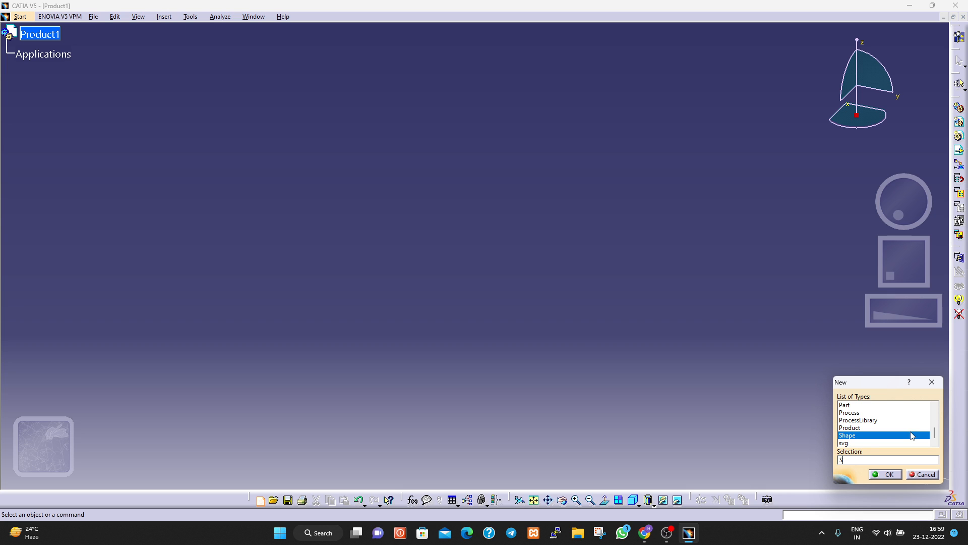
{"action": "left_click", "coordinate": [846, 405]}
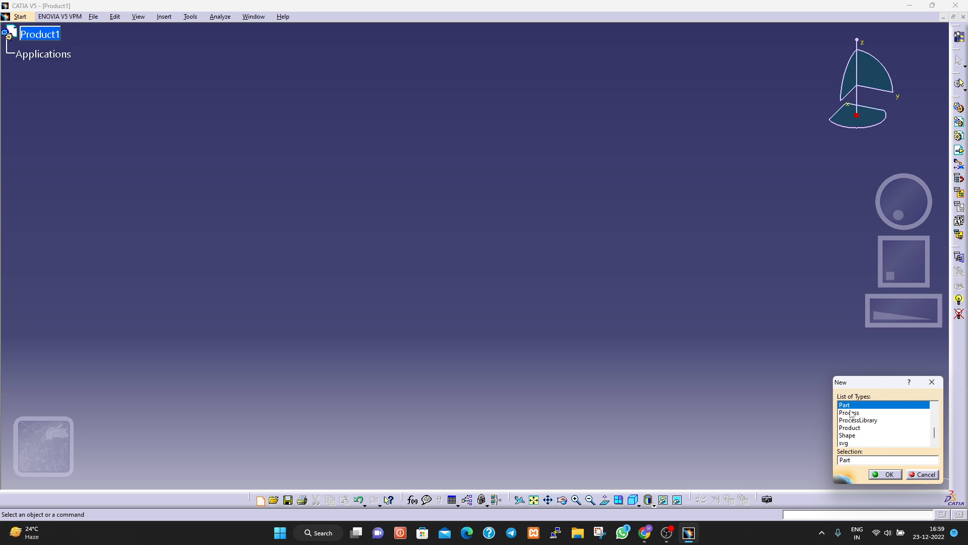
{"action": "left_click", "coordinate": [885, 474]}
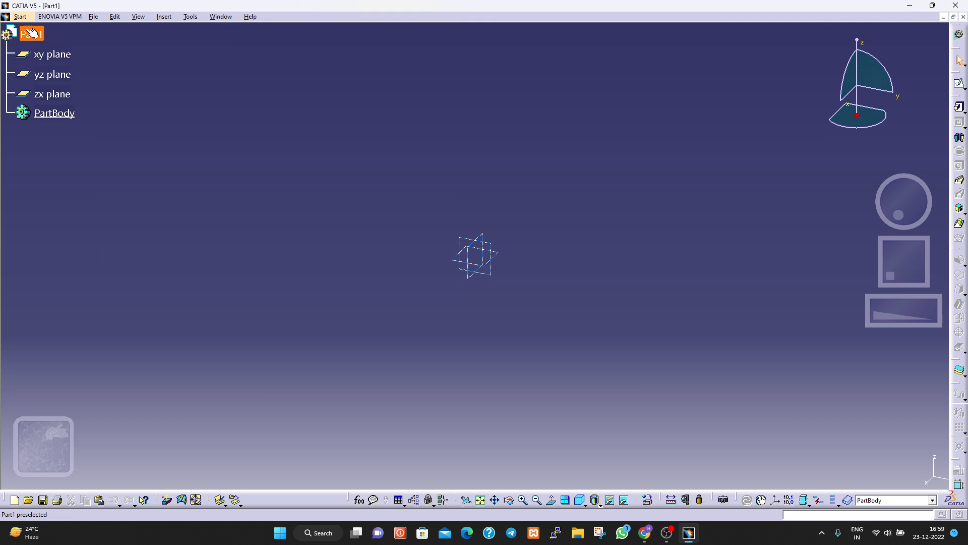
- Close the open part and product documents
{"action": "left_click", "coordinate": [8, 18]}
{"action": "left_click", "coordinate": [110, 44]}
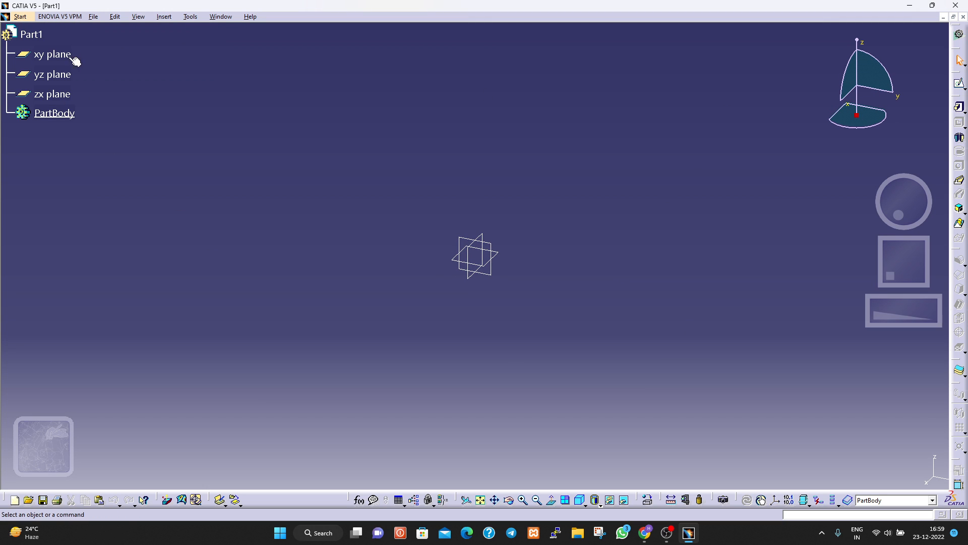
{"action": "left_click", "coordinate": [95, 17]}
{"action": "left_click", "coordinate": [112, 65]}
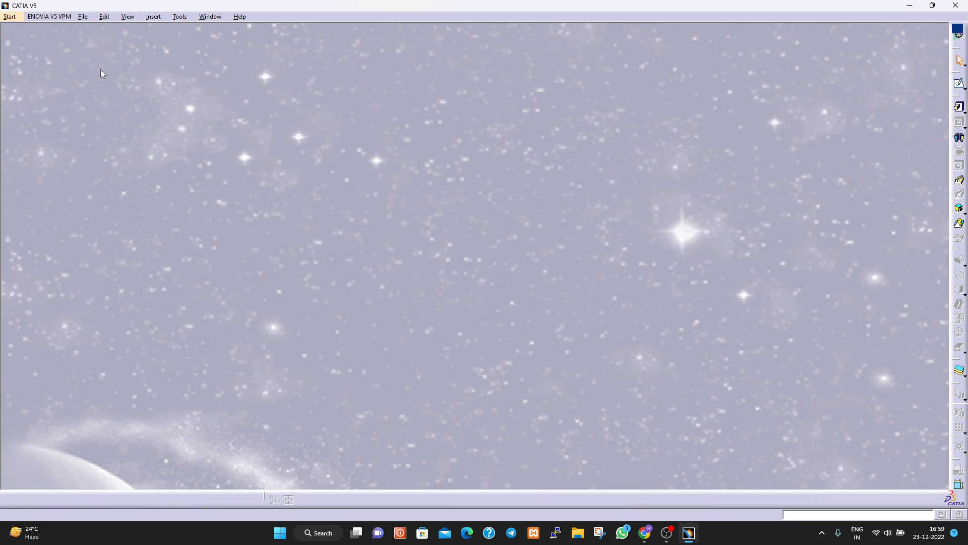
- Begin a new part through the Mechanical Design Sketcher workbench
{"action": "left_click", "coordinate": [10, 17]}
{"action": "mouse_move", "coordinate": [36, 42]}
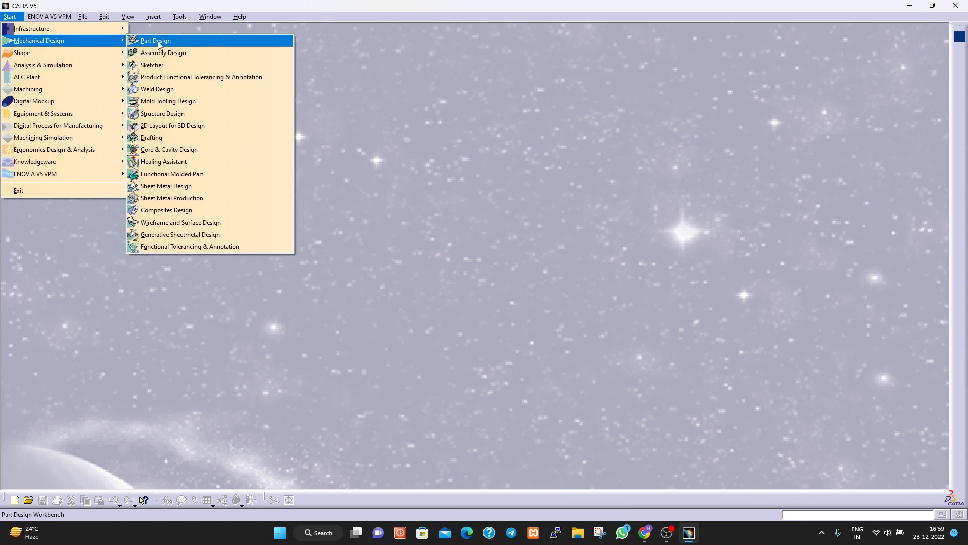
{"action": "left_click", "coordinate": [177, 64]}
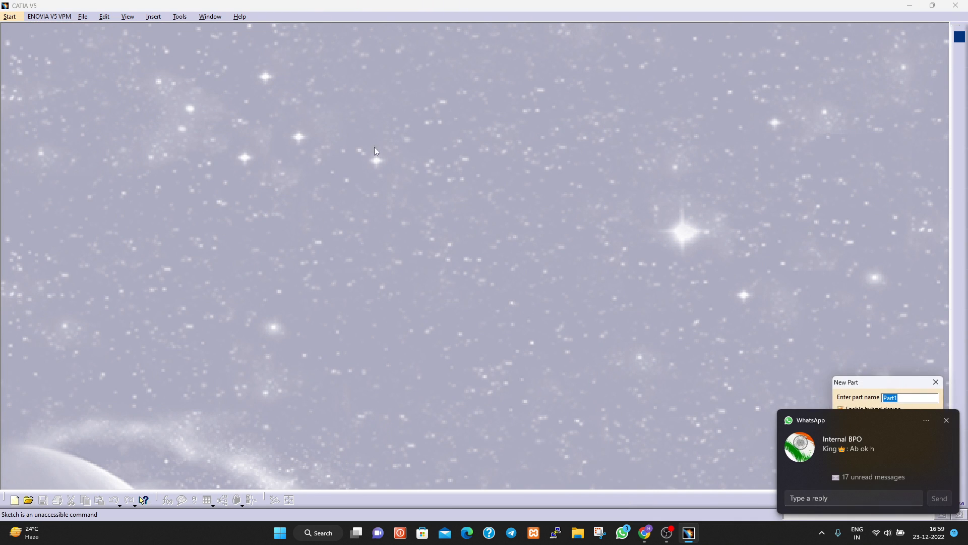
- Dismiss the chat notification covering the New Part dialog and turn off the computer's WiFi
{"action": "left_click", "coordinate": [946, 420]}
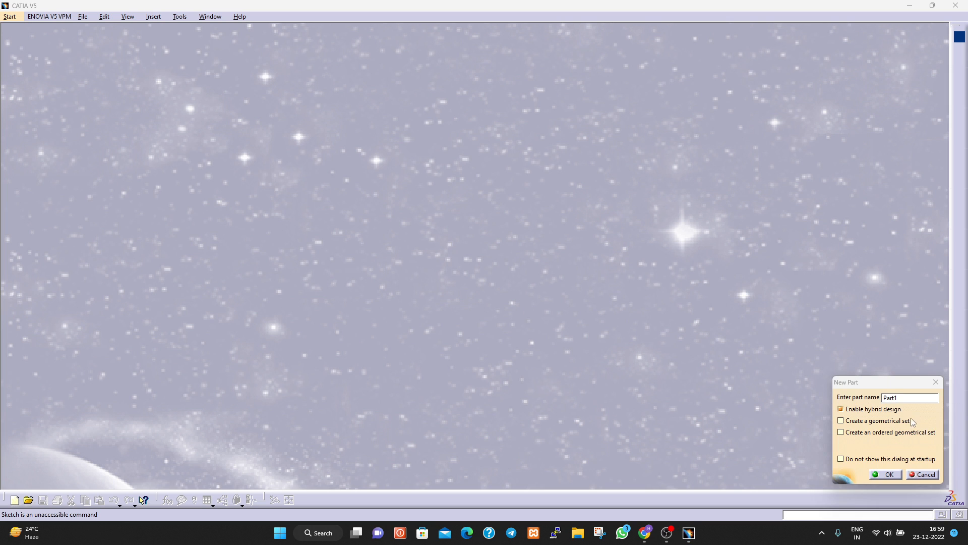
{"action": "left_click", "coordinate": [875, 532]}
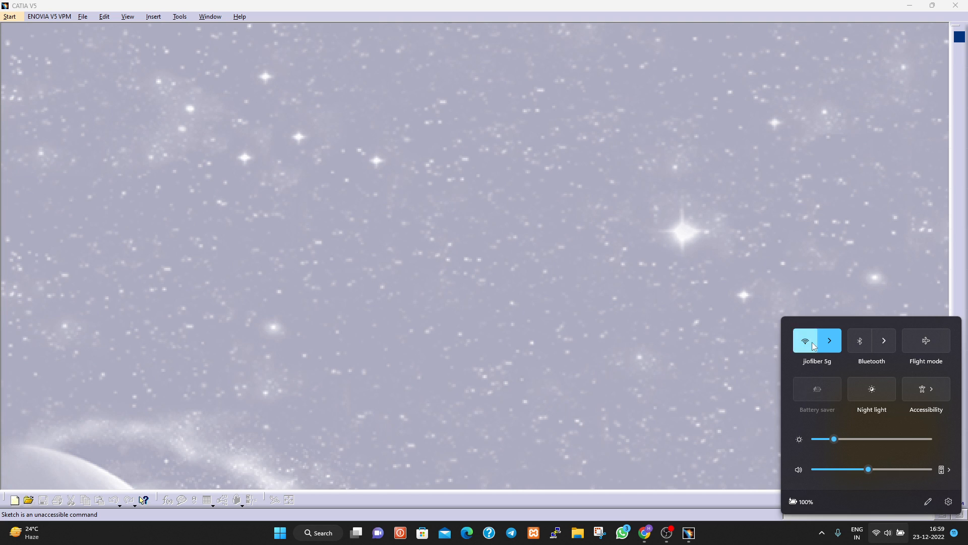
{"action": "left_click", "coordinate": [813, 345]}
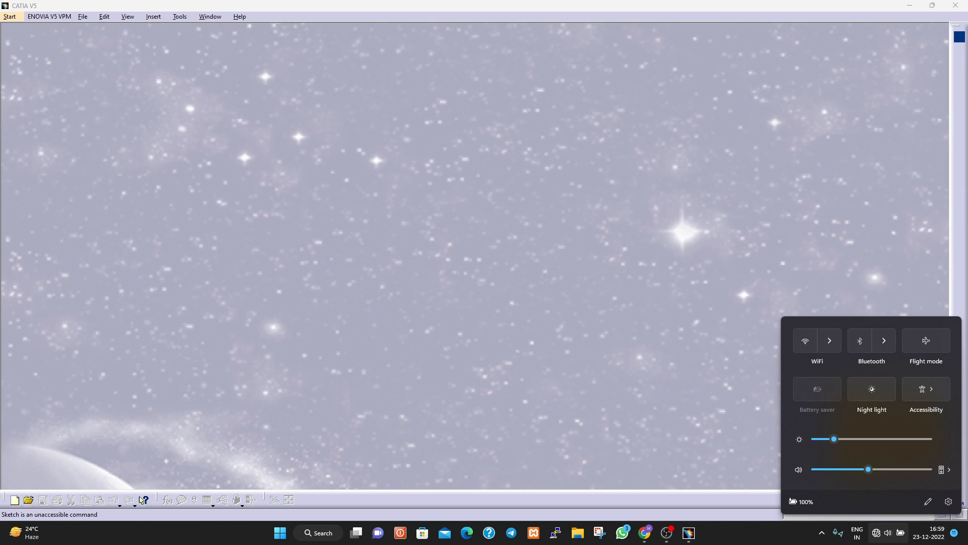
{"action": "left_click", "coordinate": [792, 538]}
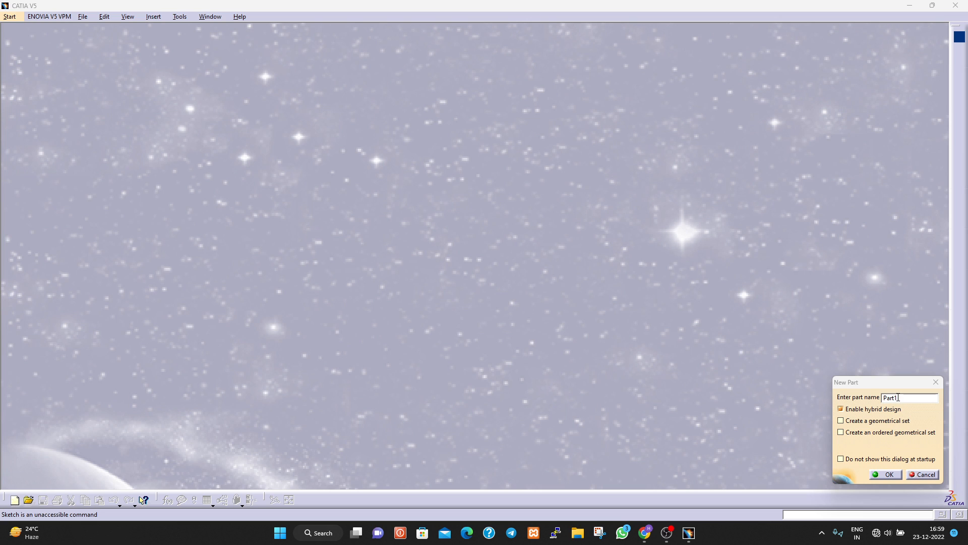
- Accept the new part with the name Part1 and open a sketch on the xy plane
{"action": "left_click", "coordinate": [886, 475]}
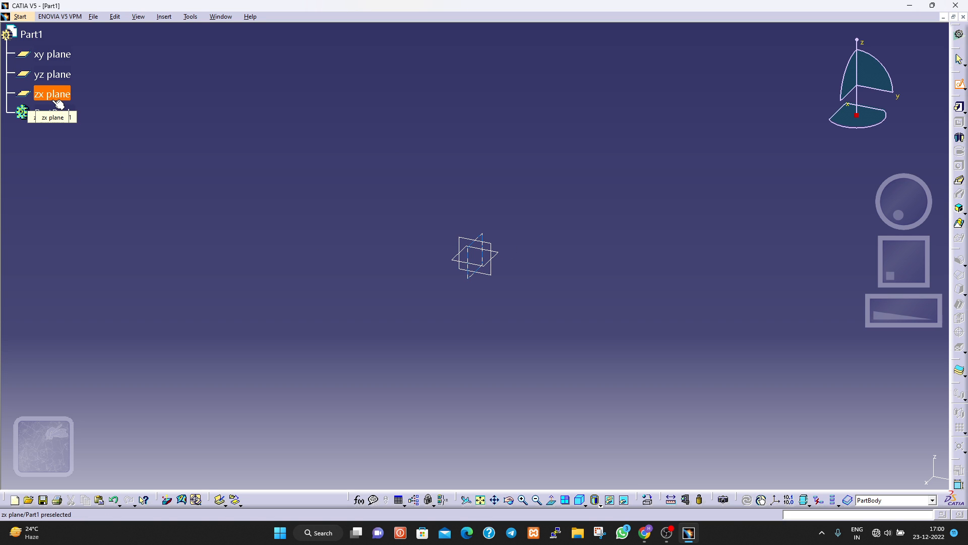
{"action": "left_click", "coordinate": [61, 58]}
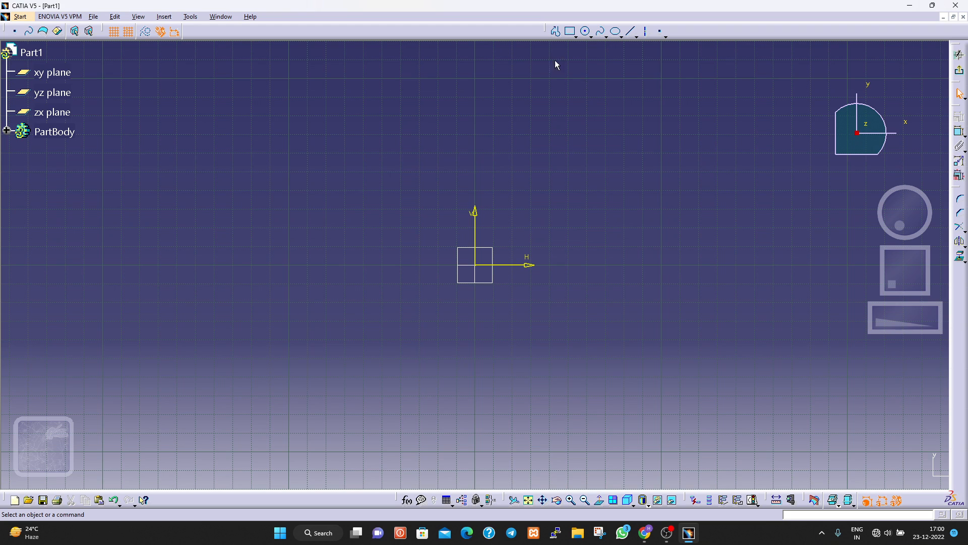
- Draw a rectangle from the sketch origin, about 100 mm wide and 80 mm high
{"action": "left_click_drag", "start_coordinate": [546, 33], "coordinate": [186, 31]}
{"action": "left_click", "coordinate": [215, 31]}
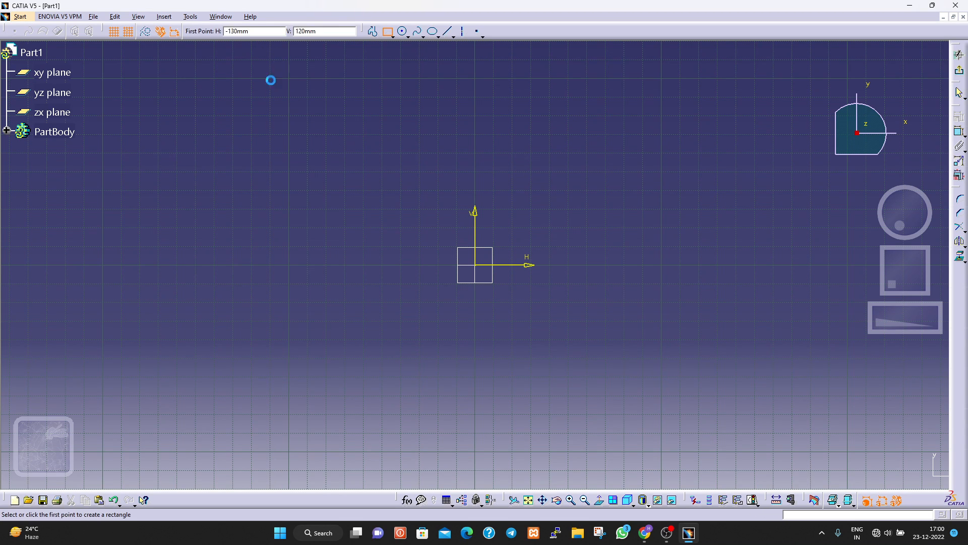
{"action": "left_click", "coordinate": [481, 266]}
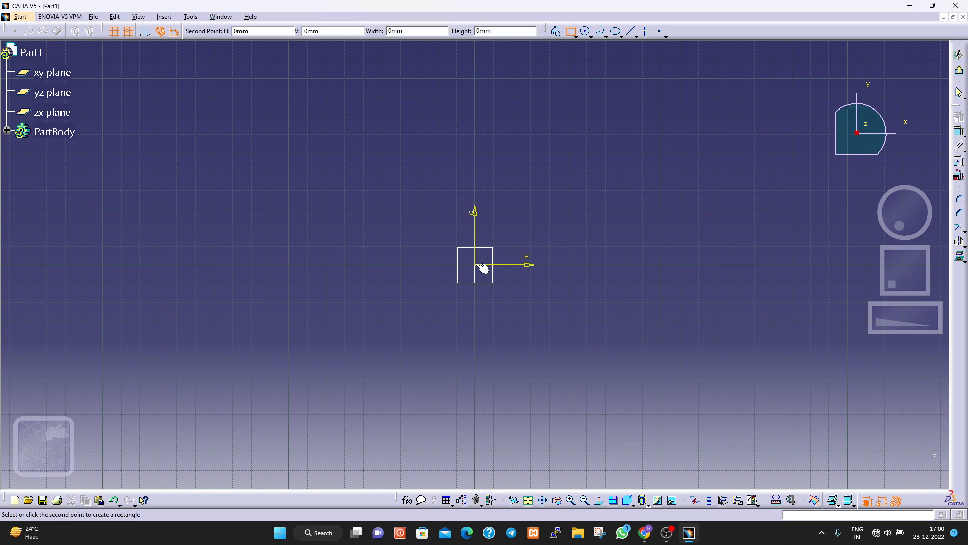
{"action": "left_click", "coordinate": [668, 121]}
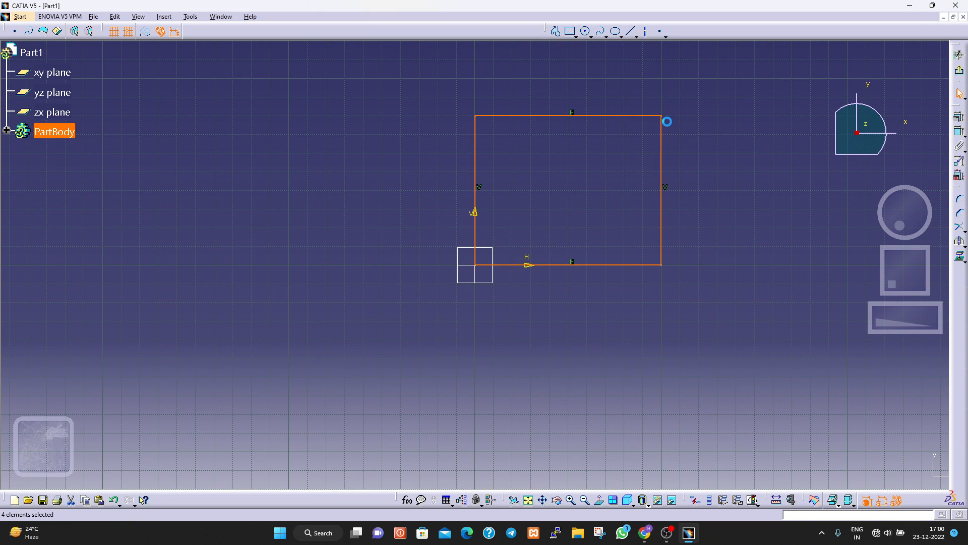
- Dimension the rectangle's right edge and set its length to 100 mm
{"action": "left_click", "coordinate": [960, 117]}
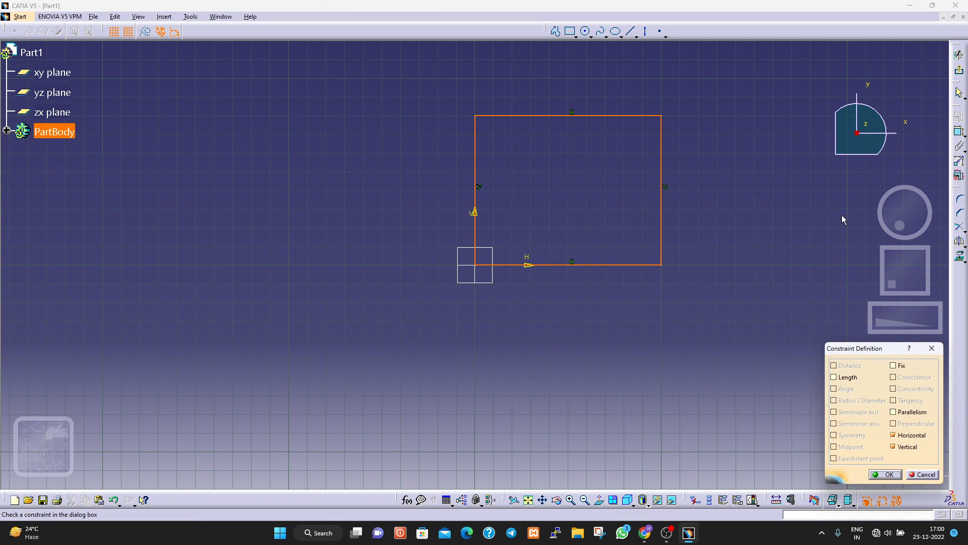
{"action": "left_click", "coordinate": [931, 348]}
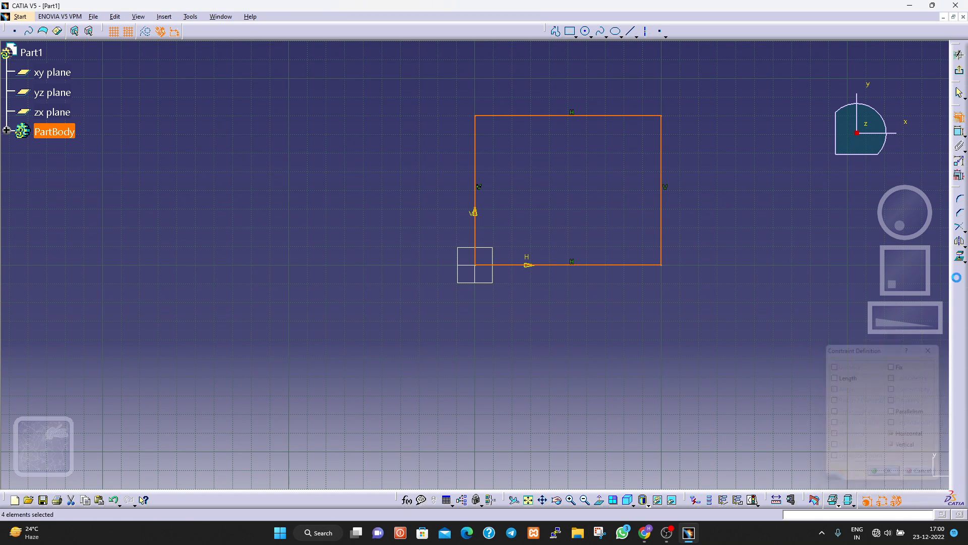
{"action": "left_click", "coordinate": [959, 132]}
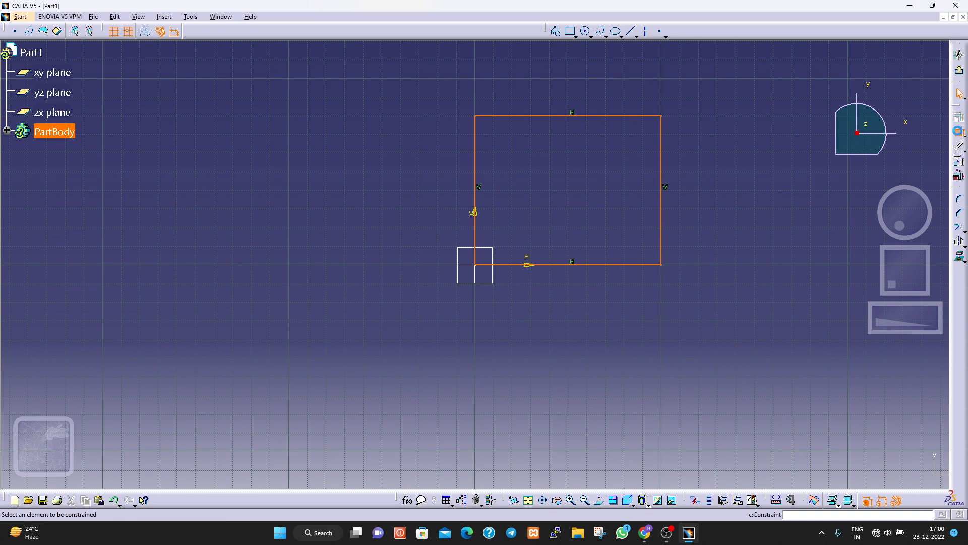
{"action": "left_click", "coordinate": [660, 180]}
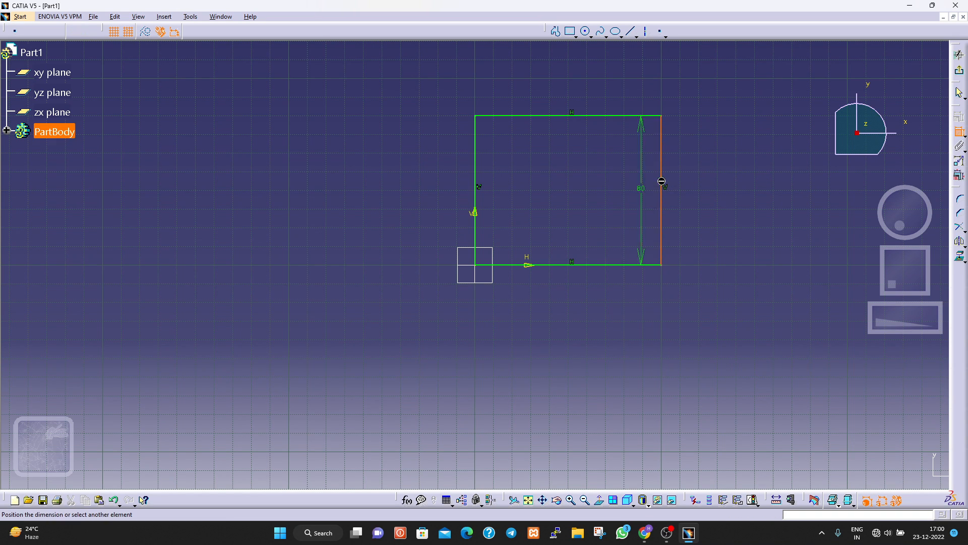
{"action": "left_click", "coordinate": [719, 188]}
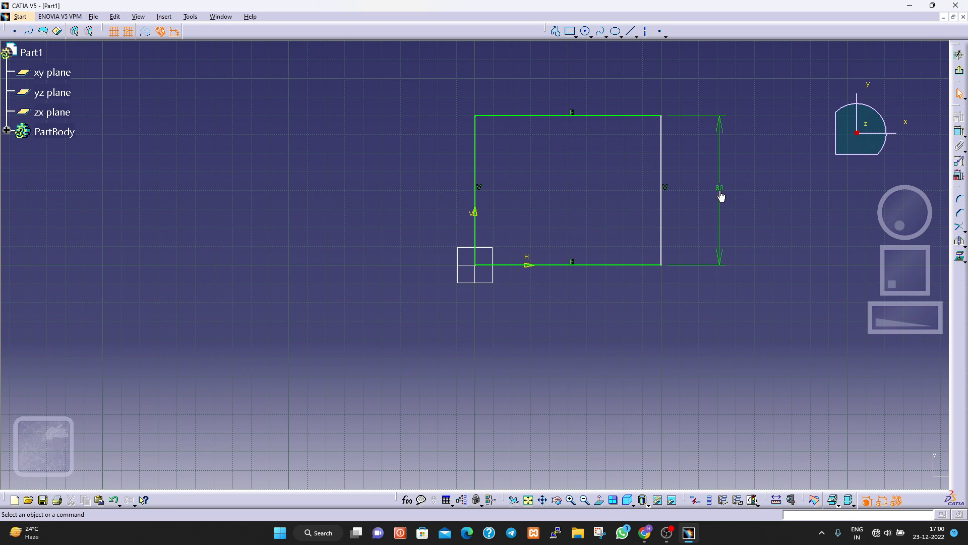
{"action": "double_click", "coordinate": [721, 190]}
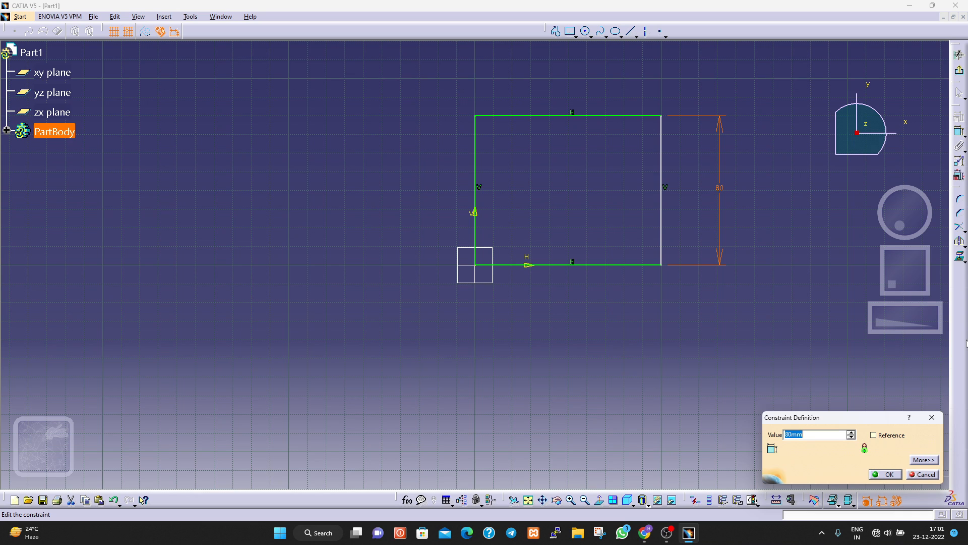
{"action": "type", "text": "100"}
{"action": "key", "text": "Return"}
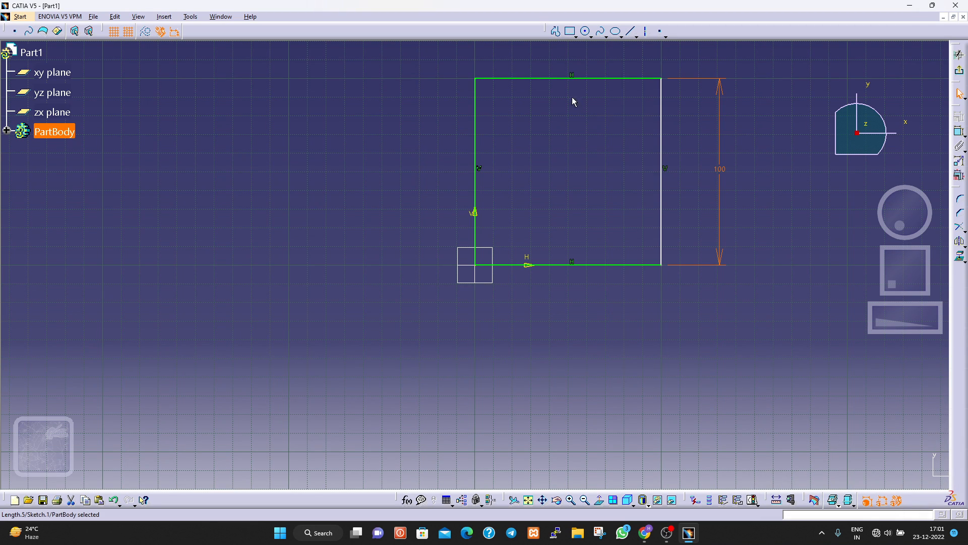
- Dimension the rectangle's top edge and set its length to 150 mm
{"action": "left_click", "coordinate": [566, 77]}
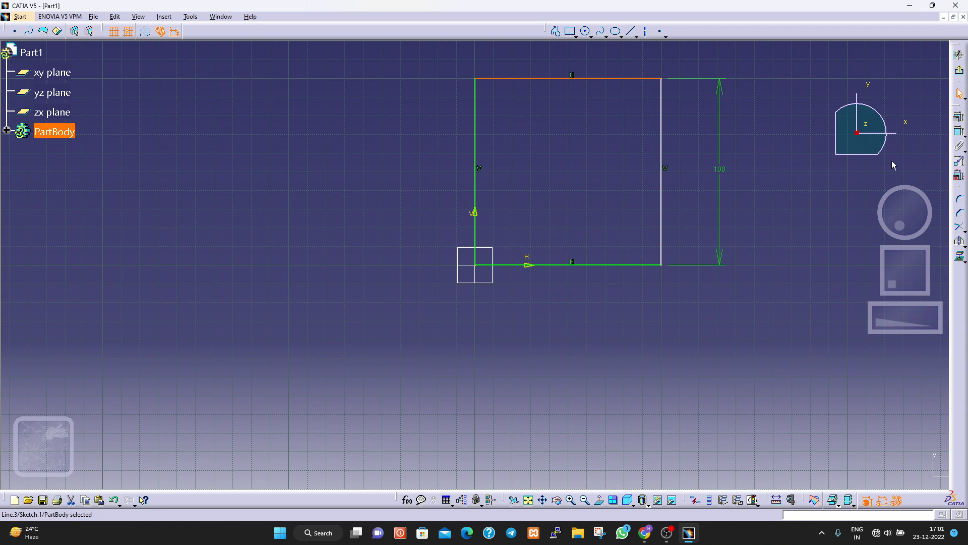
{"action": "left_click", "coordinate": [959, 132]}
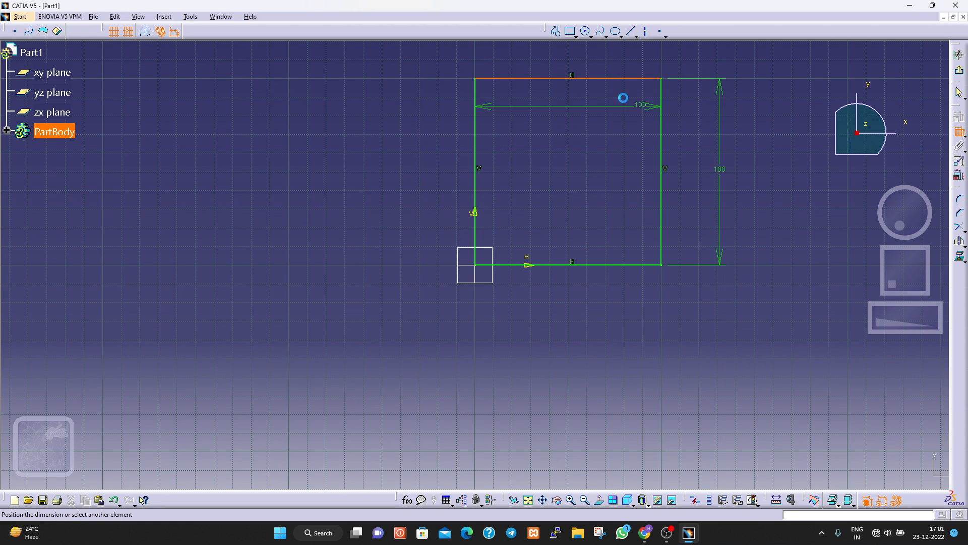
{"action": "left_click", "coordinate": [560, 63]}
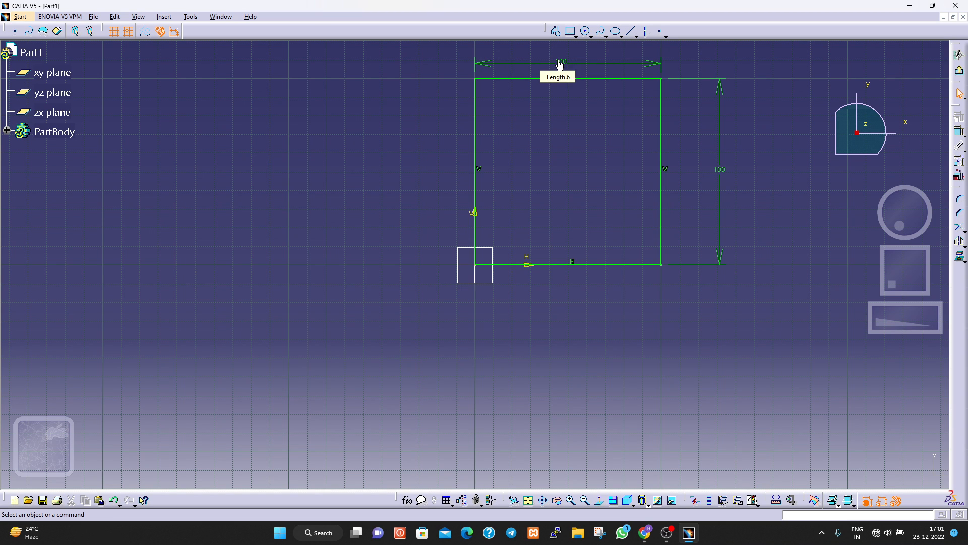
{"action": "double_click", "coordinate": [560, 63]}
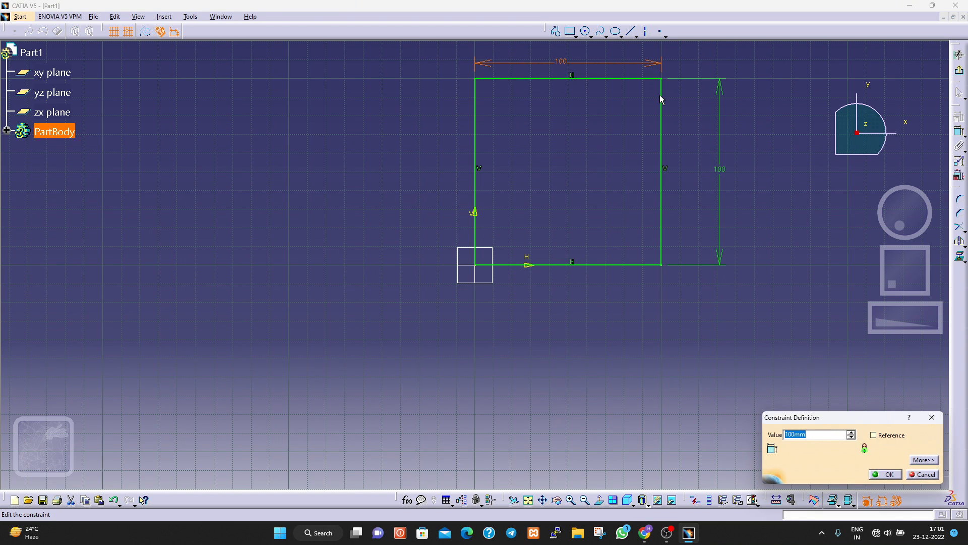
{"action": "type", "text": "150"}
{"action": "key", "text": "Return"}
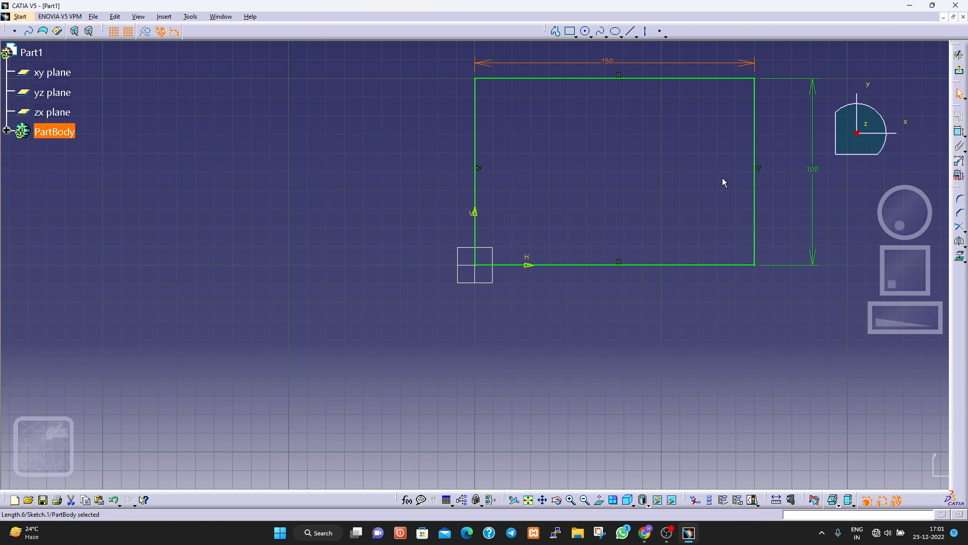
- Exit the rectangle sketch and dock the sketch-based features toolbar above the model view
{"action": "left_click_drag", "start_coordinate": [917, 273], "coordinate": [878, 291]}
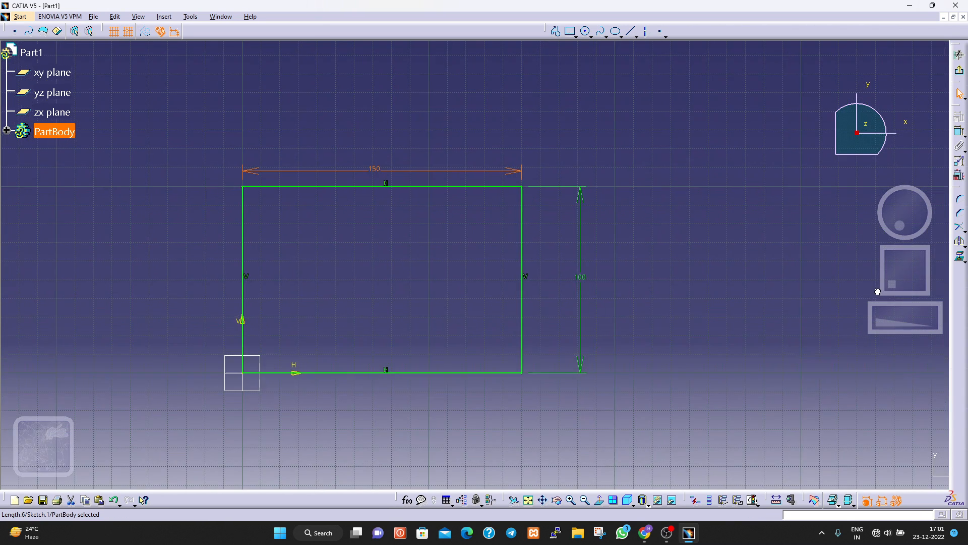
{"action": "left_click", "coordinate": [960, 74]}
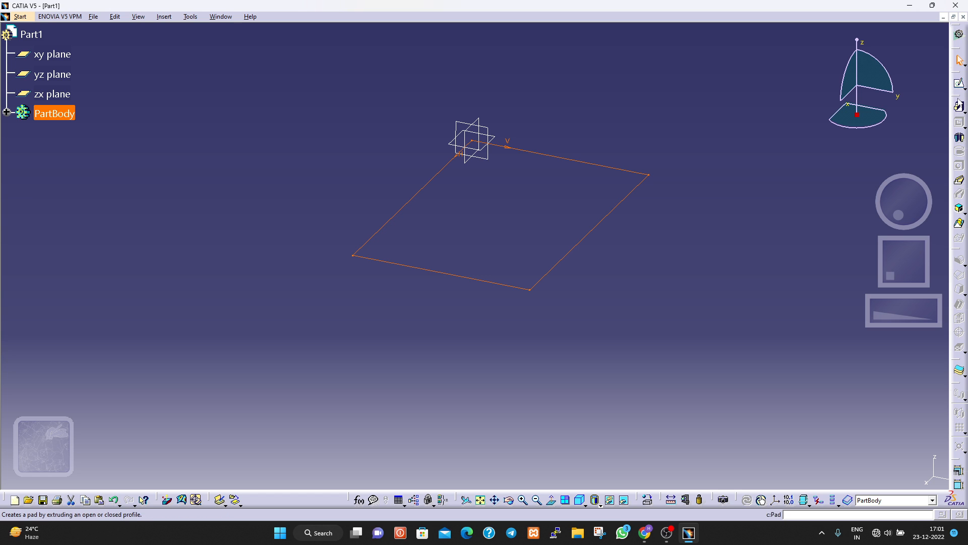
{"action": "left_click_drag", "start_coordinate": [957, 99], "coordinate": [13, 33]}
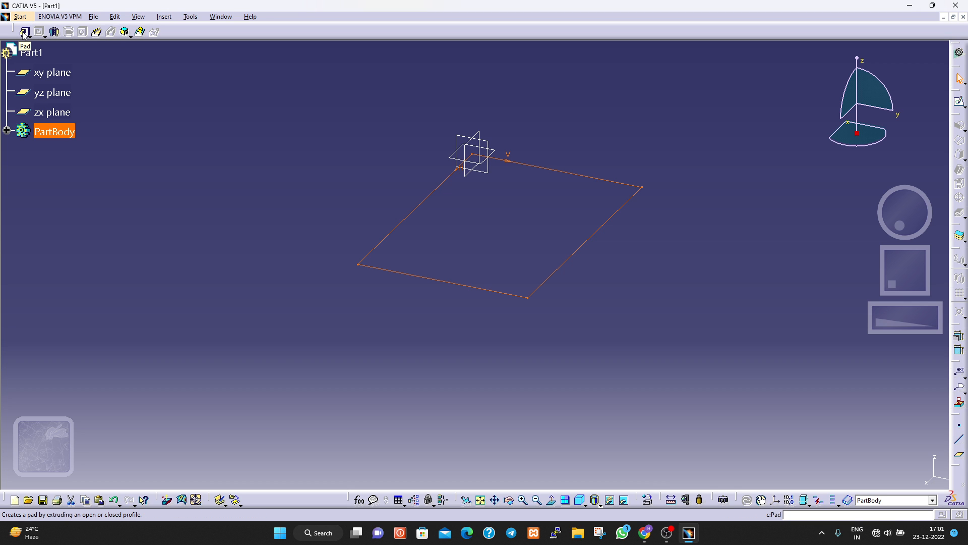
- Extrude the rectangle sketch with Pad to a length of 20 mm with mirrored extent
{"action": "left_click", "coordinate": [24, 33]}
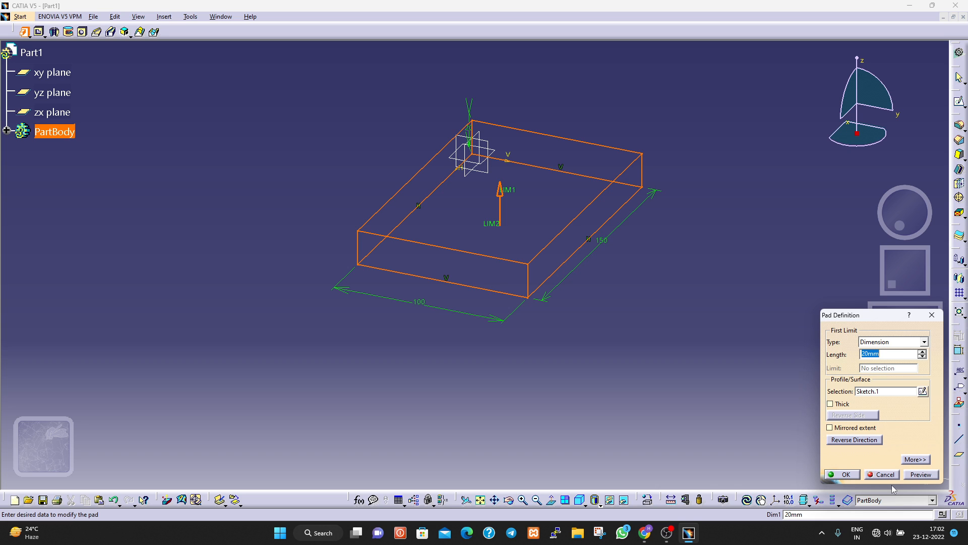
{"action": "left_click", "coordinate": [919, 475]}
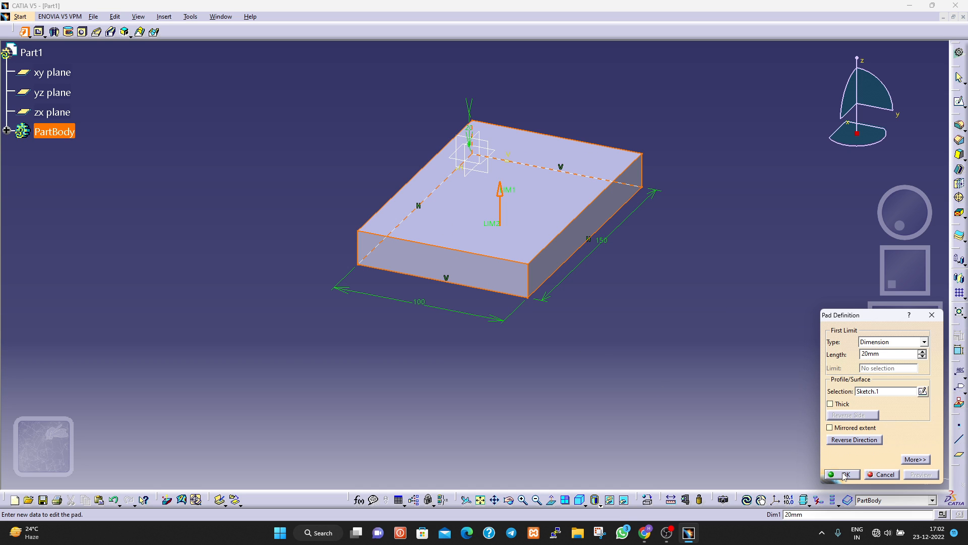
{"action": "left_click", "coordinate": [830, 429]}
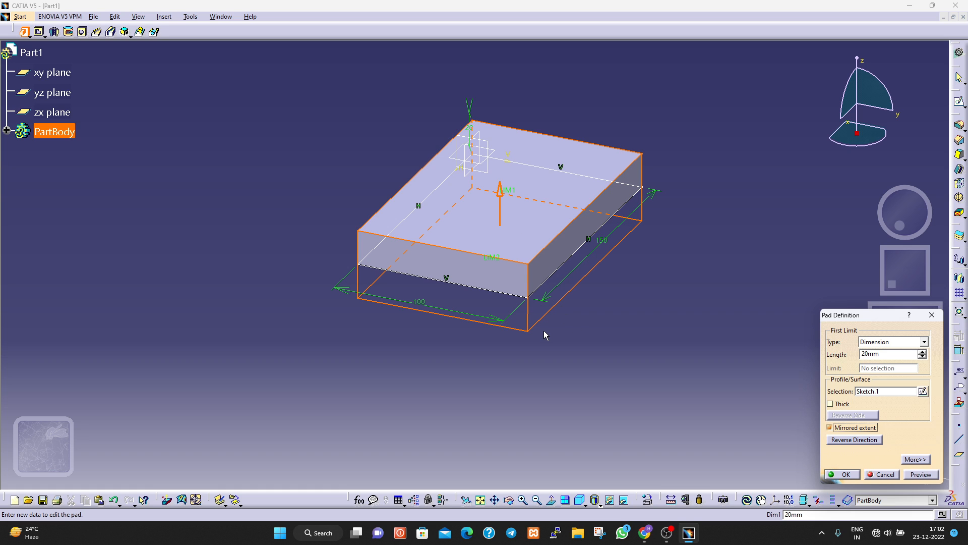
{"action": "left_click", "coordinate": [921, 473]}
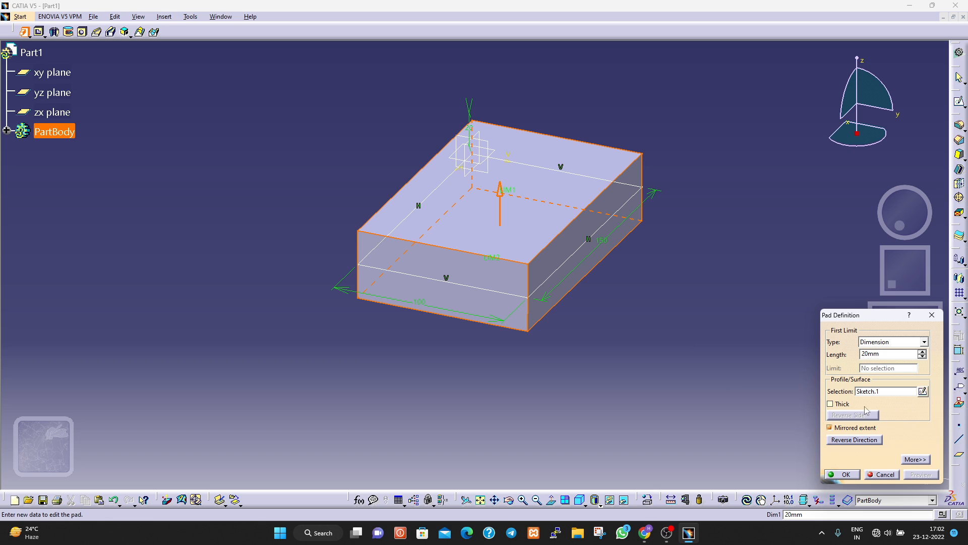
{"action": "left_click", "coordinate": [846, 475]}
{"action": "middle_click_drag", "start_coordinate": [765, 360], "coordinate": [706, 404]}
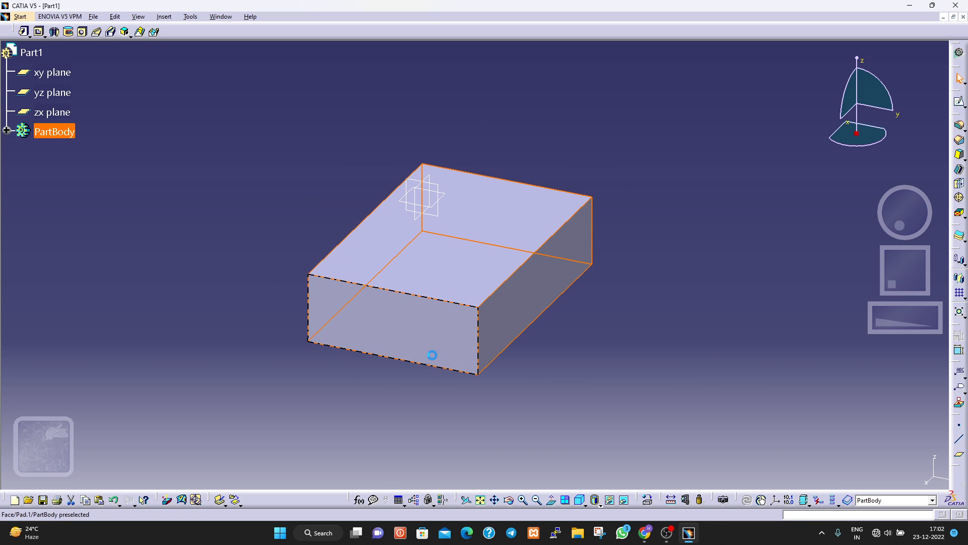
- Dock the dress-up features toolbar above the model view and open a sketch on the block's 100 mm wide front face
{"action": "left_click", "coordinate": [376, 396]}
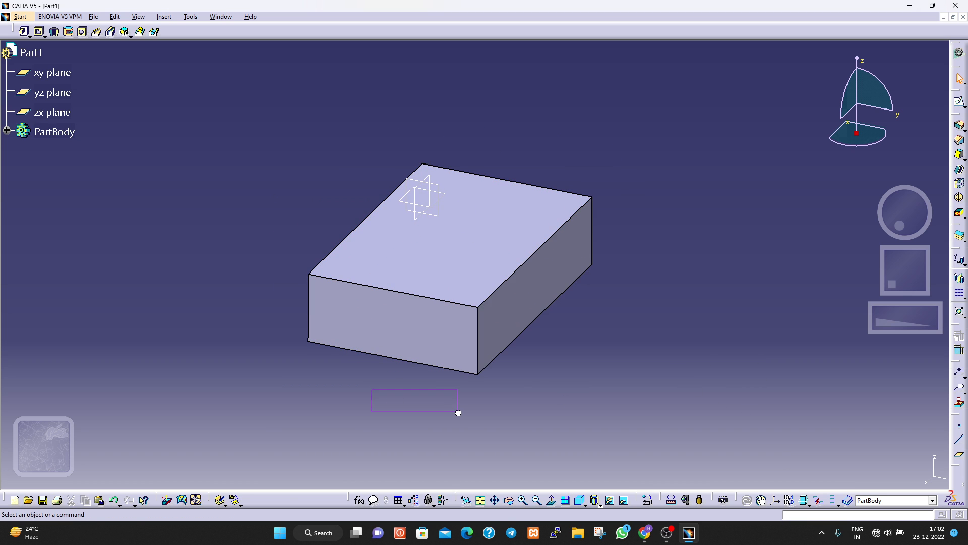
{"action": "left_click", "coordinate": [424, 335]}
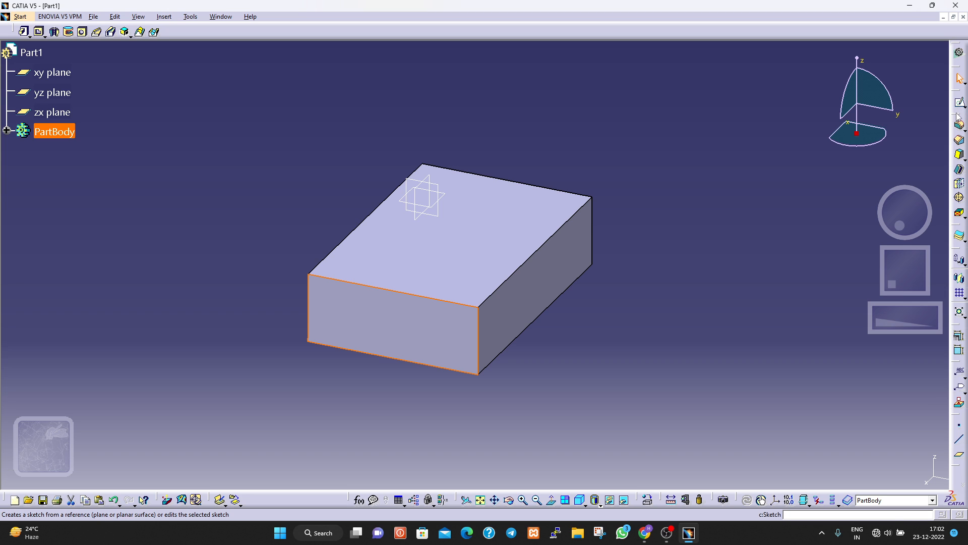
{"action": "left_click_drag", "start_coordinate": [958, 116], "coordinate": [215, 55]}
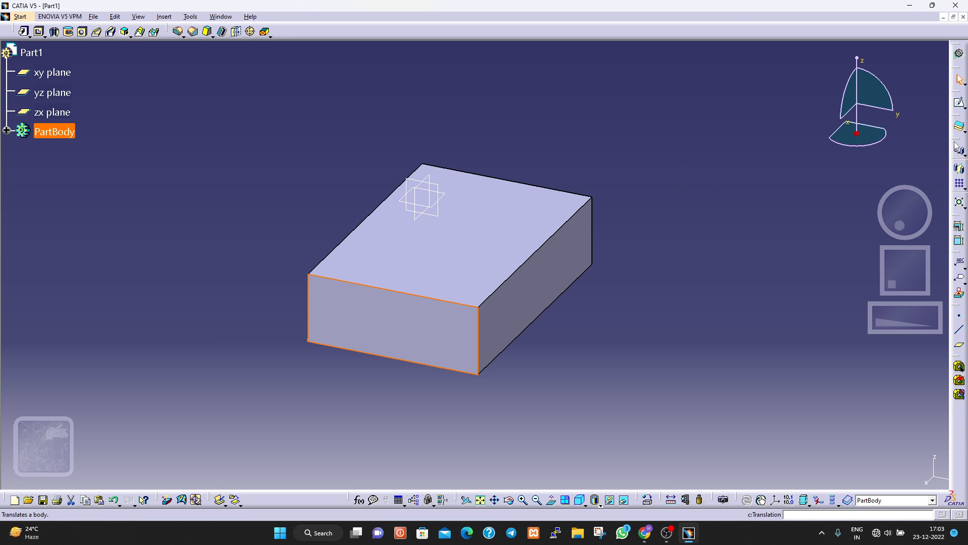
{"action": "left_click", "coordinate": [959, 102]}
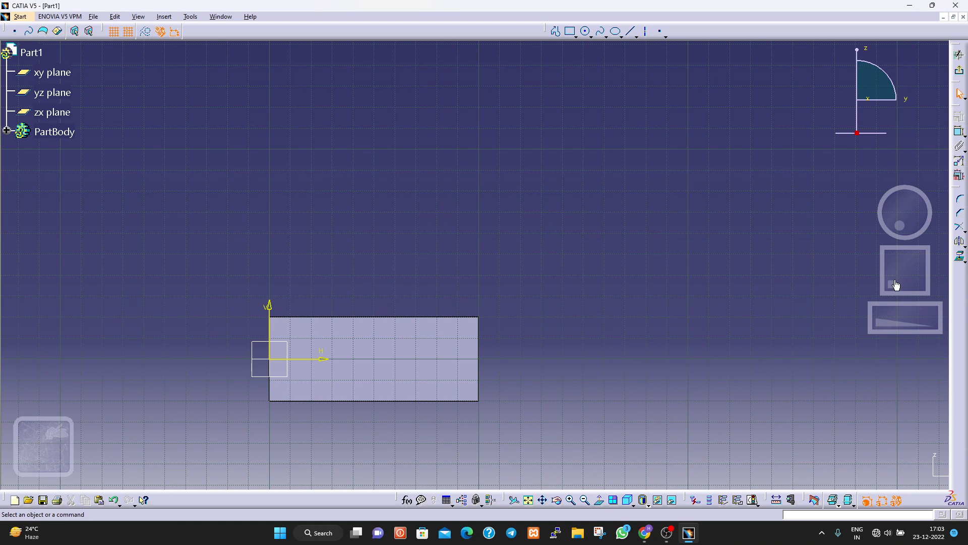
- Draw a circle of about 10 mm radius on the front face, centred at H 50 mm, V 0 mm
{"action": "mouse_move", "coordinate": [893, 283]}
{"action": "left_mouse_down"}
{"action": "mouse_move", "coordinate": [891, 270]}
{"action": "mouse_move", "coordinate": [915, 269]}
{"action": "left_mouse_up"}
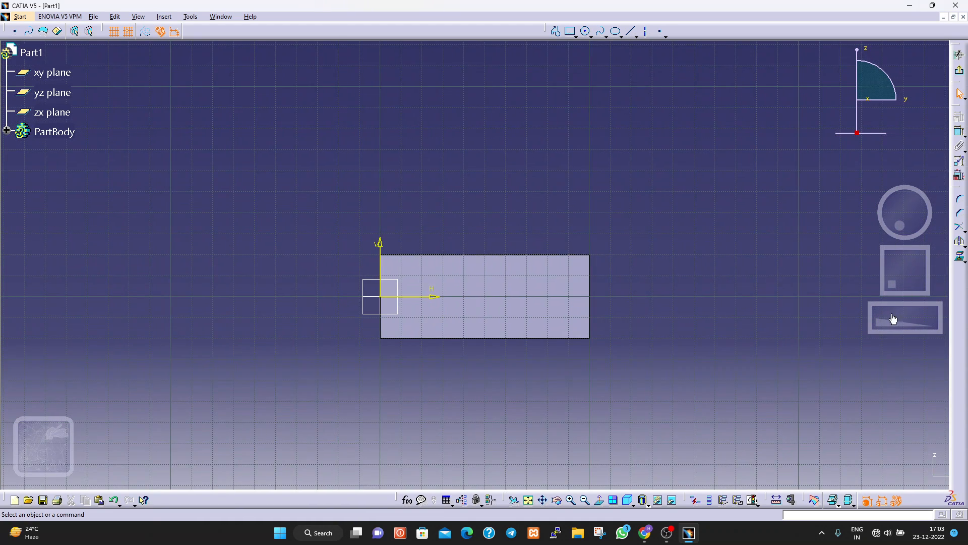
{"action": "mouse_move", "coordinate": [904, 319]}
{"action": "left_mouse_down"}
{"action": "mouse_move", "coordinate": [894, 318]}
{"action": "mouse_move", "coordinate": [928, 319]}
{"action": "left_mouse_up"}
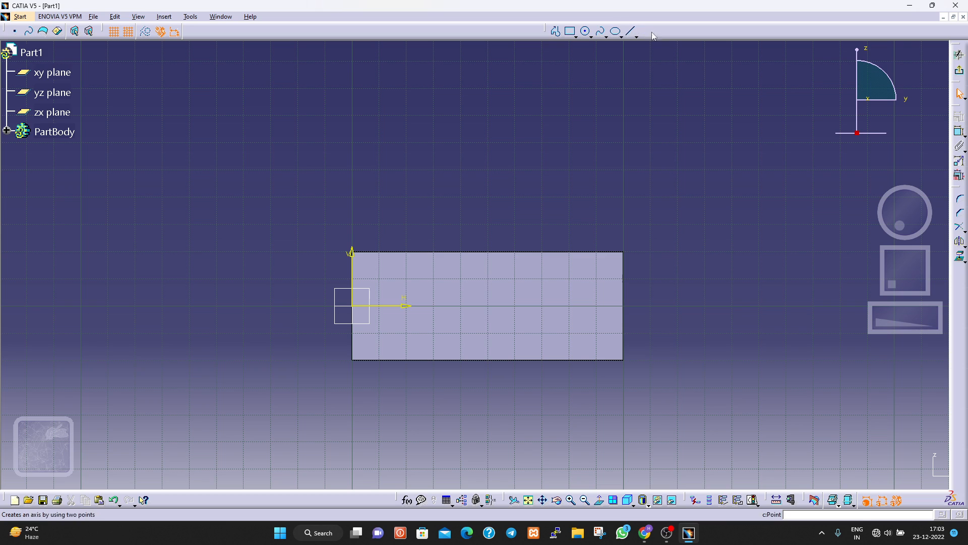
{"action": "left_click", "coordinate": [586, 31]}
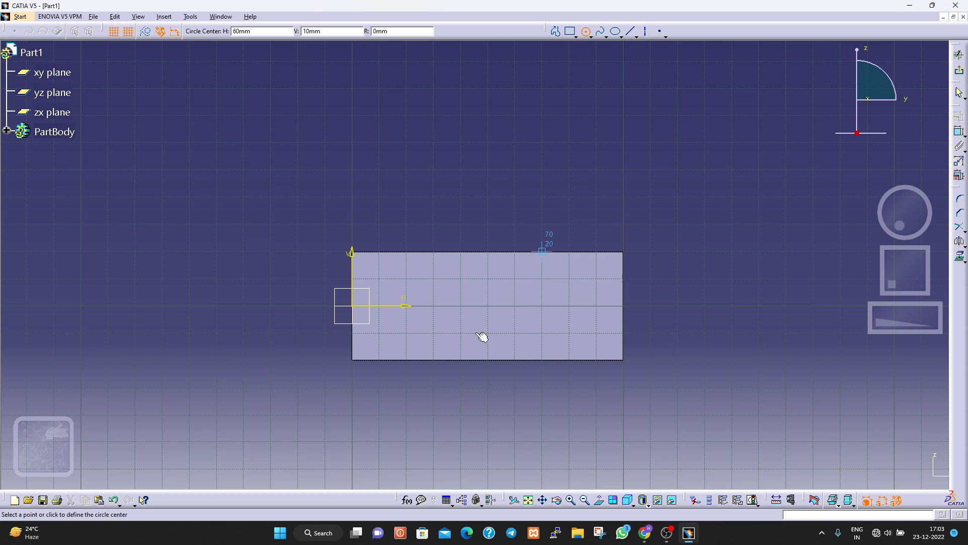
{"action": "left_click", "coordinate": [460, 306]}
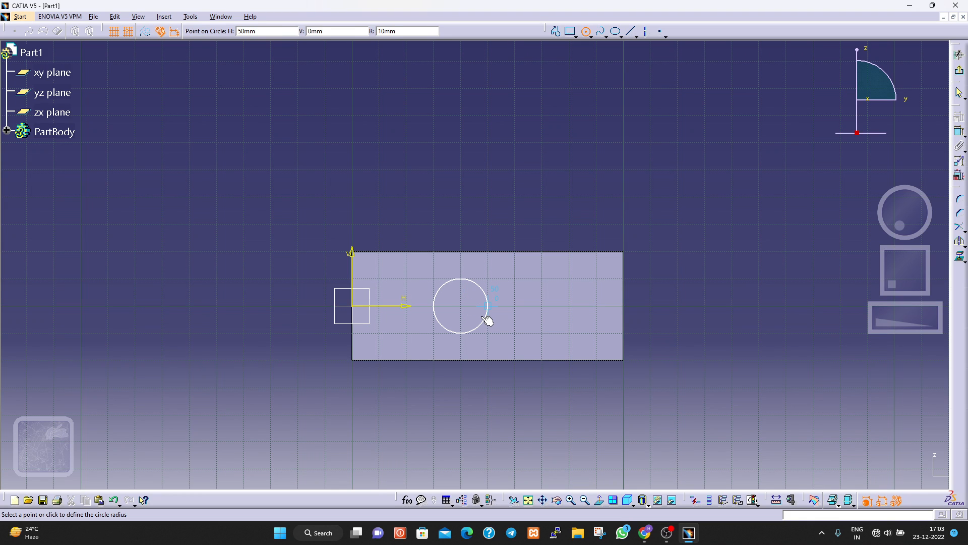
{"action": "left_click", "coordinate": [485, 318]}
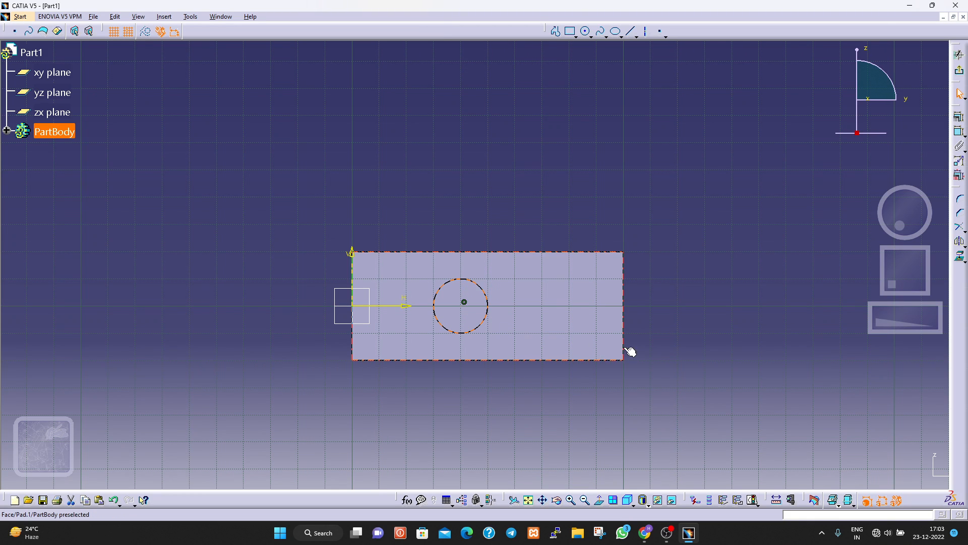
- Dimension the circle and set its diameter to 50 mm
{"action": "left_click", "coordinate": [959, 131]}
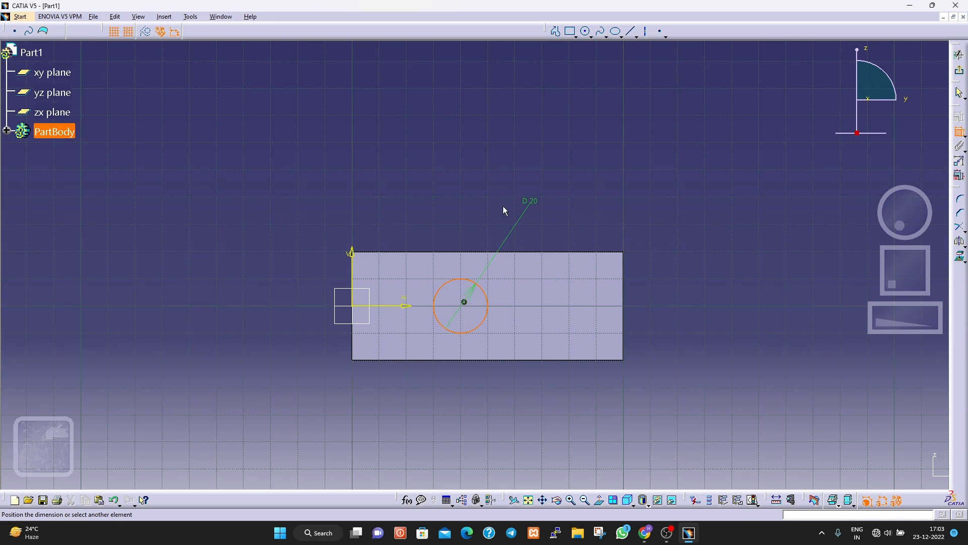
{"action": "left_click", "coordinate": [416, 344]}
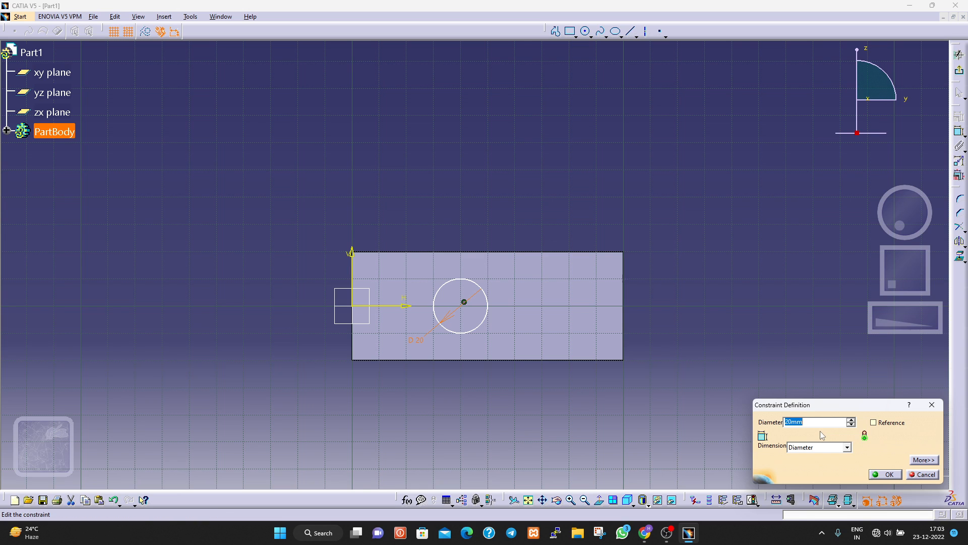
{"action": "type", "text": "50"}
{"action": "key", "text": "Return"}
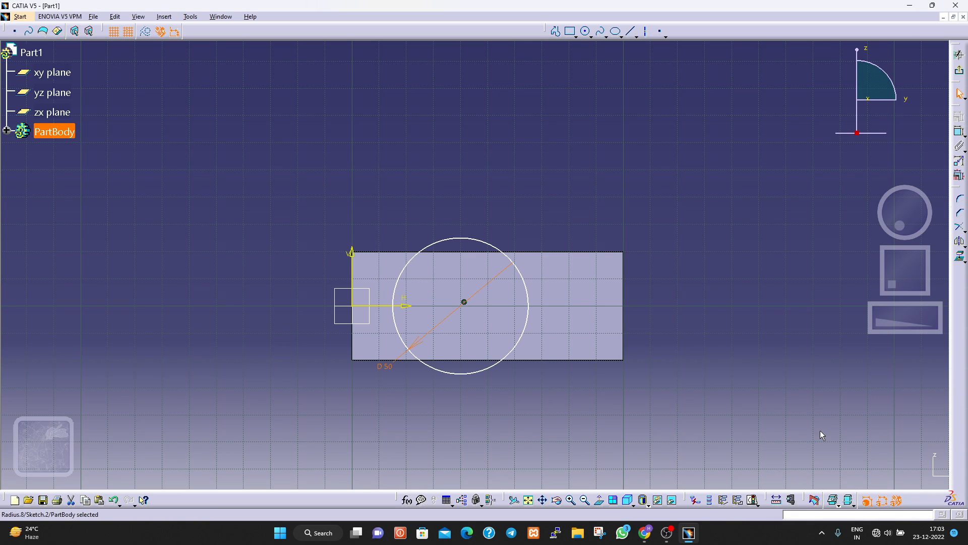
- Set the circle's diameter to 40 mm
{"action": "mouse_move", "coordinate": [389, 369]}
{"action": "left_mouse_down"}
{"action": "mouse_move", "coordinate": [417, 385]}
{"action": "mouse_move", "coordinate": [402, 377]}
{"action": "left_mouse_up"}
{"action": "double_click", "coordinate": [398, 369]}
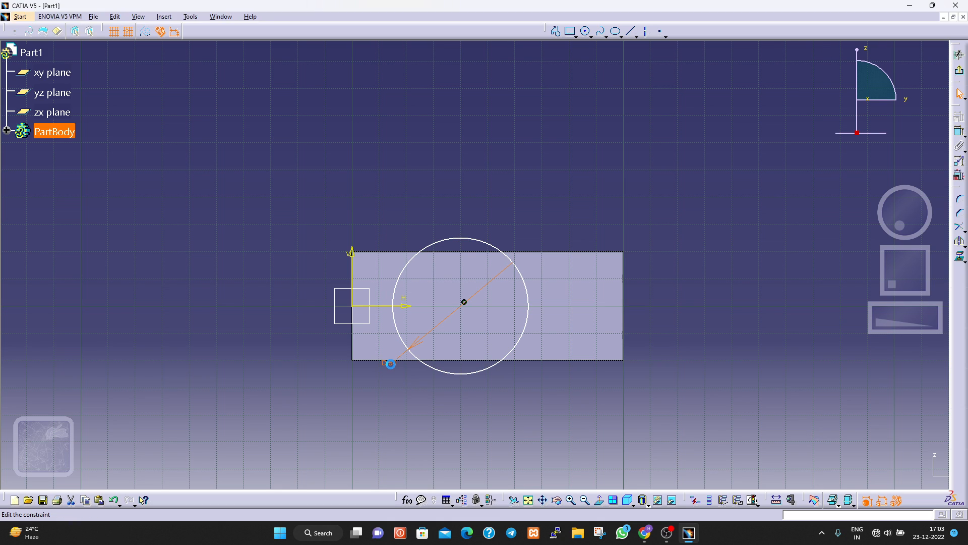
{"action": "type", "text": "40"}
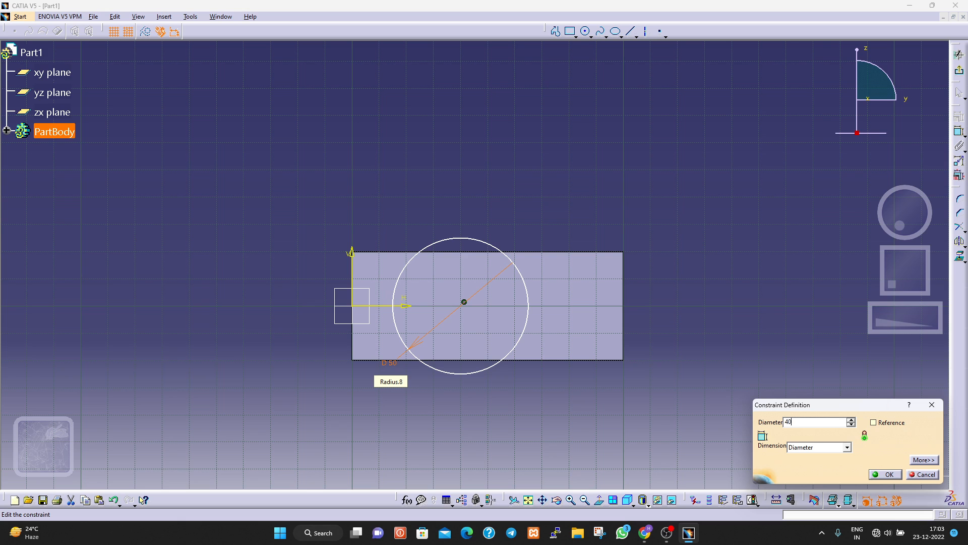
{"action": "type", "text": "mm"}
{"action": "key", "text": "Return"}
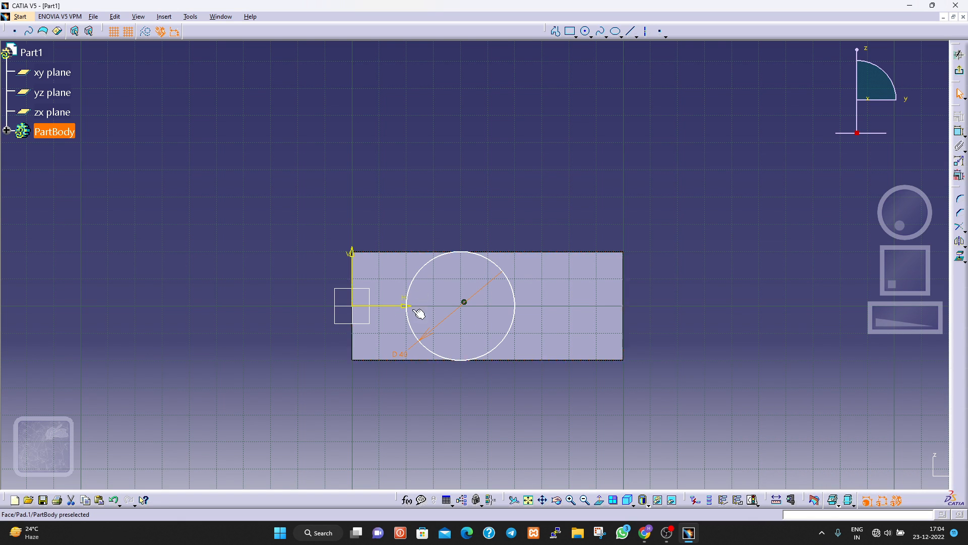
- Move the diameter dimension below the circle and set the diameter to 38 mm
{"action": "left_click", "coordinate": [513, 305]}
{"action": "left_click_drag", "start_coordinate": [410, 357], "coordinate": [447, 388]}
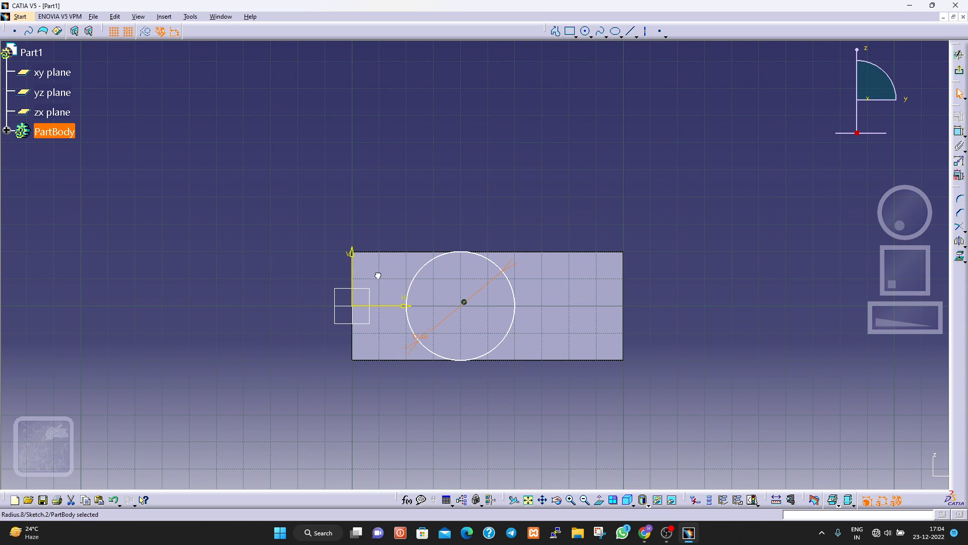
{"action": "left_click_drag", "start_coordinate": [388, 328], "coordinate": [462, 379]}
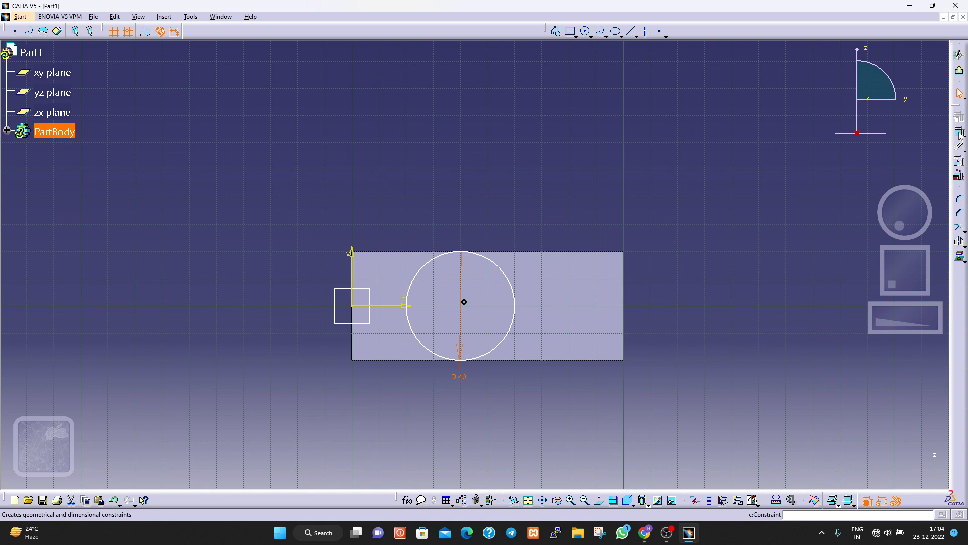
{"action": "double_click", "coordinate": [460, 377]}
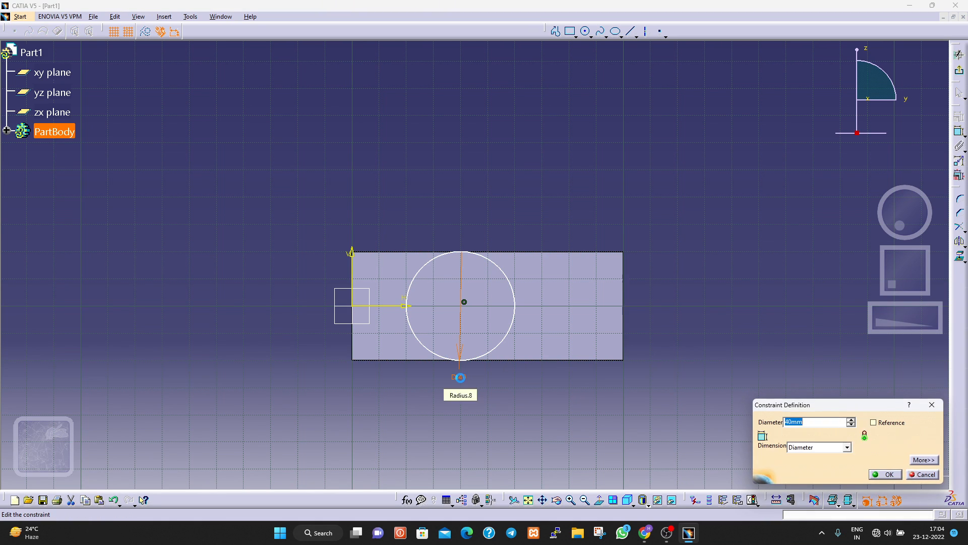
{"action": "type", "text": "3"}
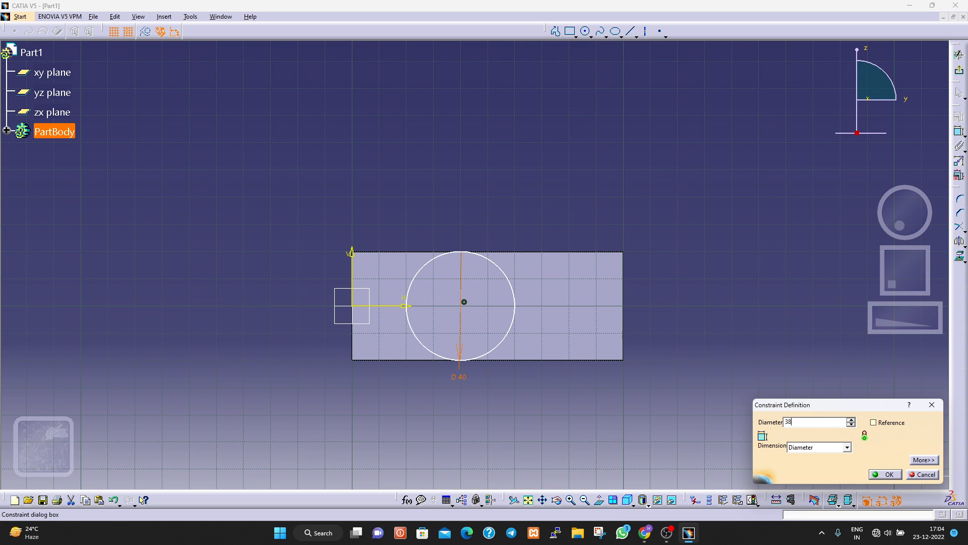
{"action": "type", "text": "8"}
{"action": "key", "text": "Return"}
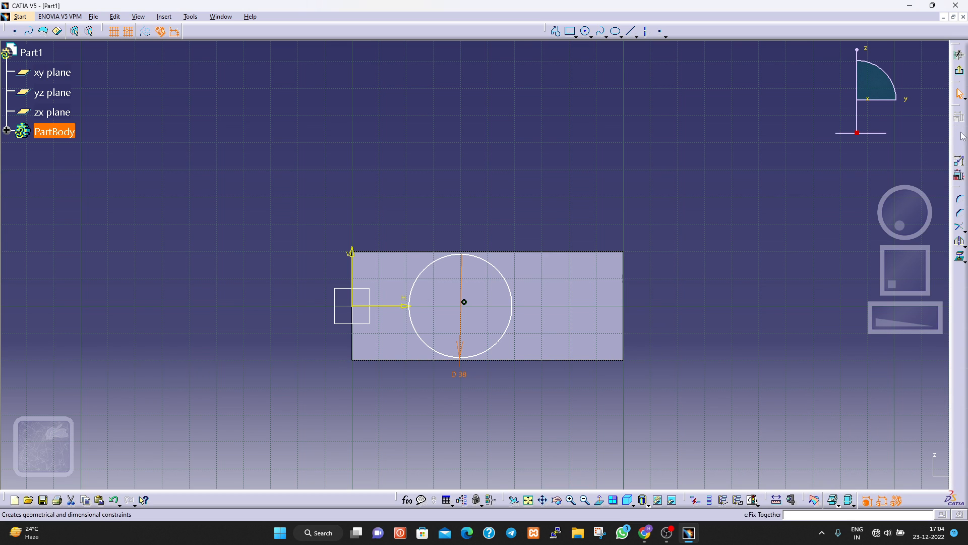
- Exit the circle sketch and cut it through the block with a Pocket 150 mm deep
{"action": "left_click", "coordinate": [961, 74]}
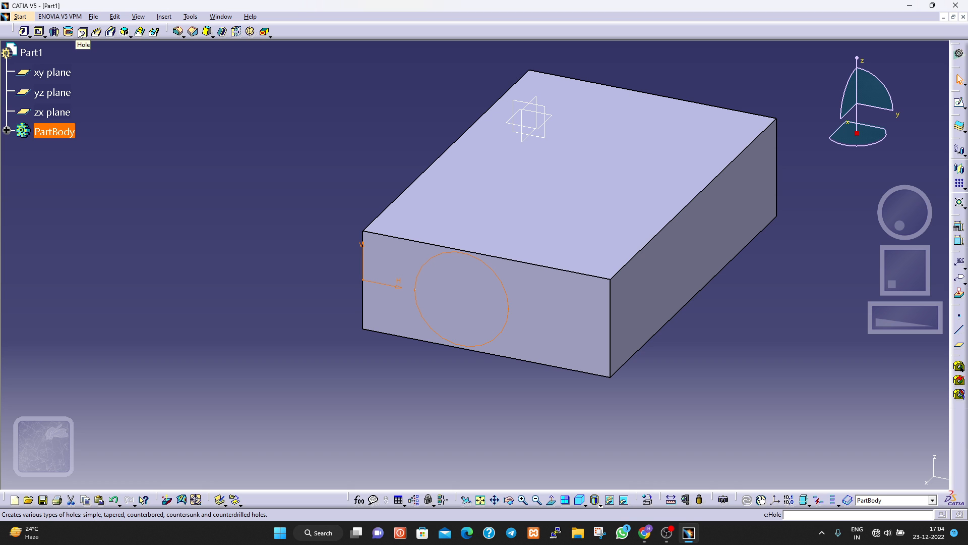
{"action": "left_click", "coordinate": [39, 32]}
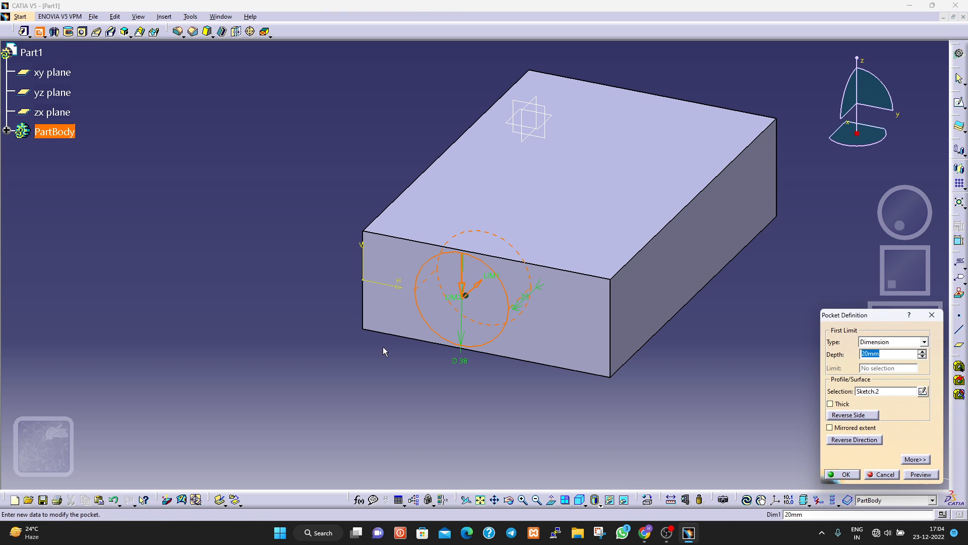
{"action": "left_click", "coordinate": [923, 353]}
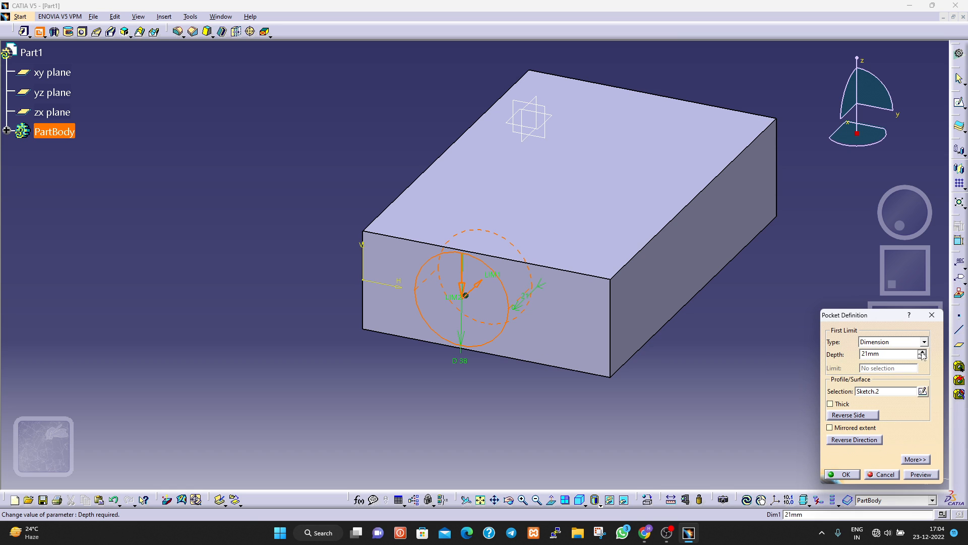
{"action": "double_click", "coordinate": [877, 354]}
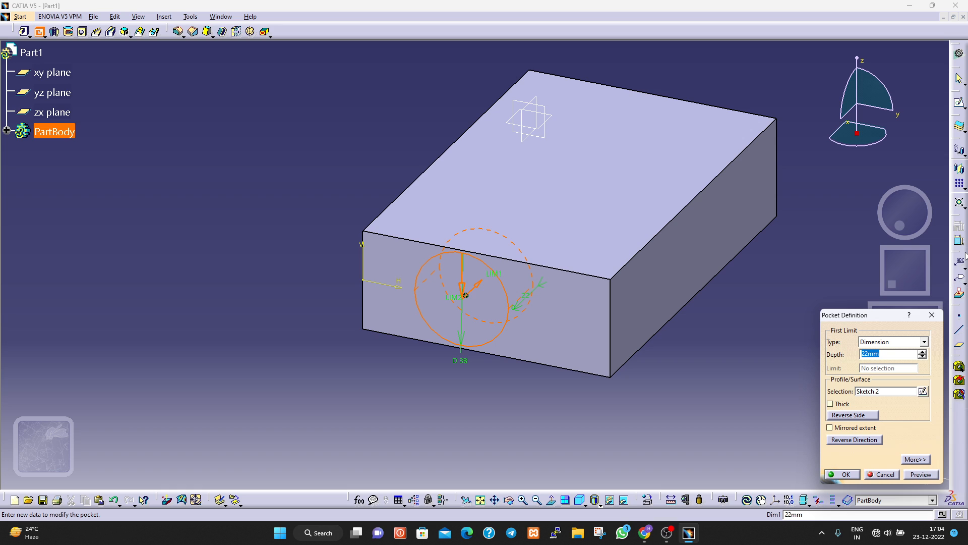
{"action": "type", "text": "150"}
{"action": "left_click", "coordinate": [924, 474]}
{"action": "left_click", "coordinate": [844, 475]}
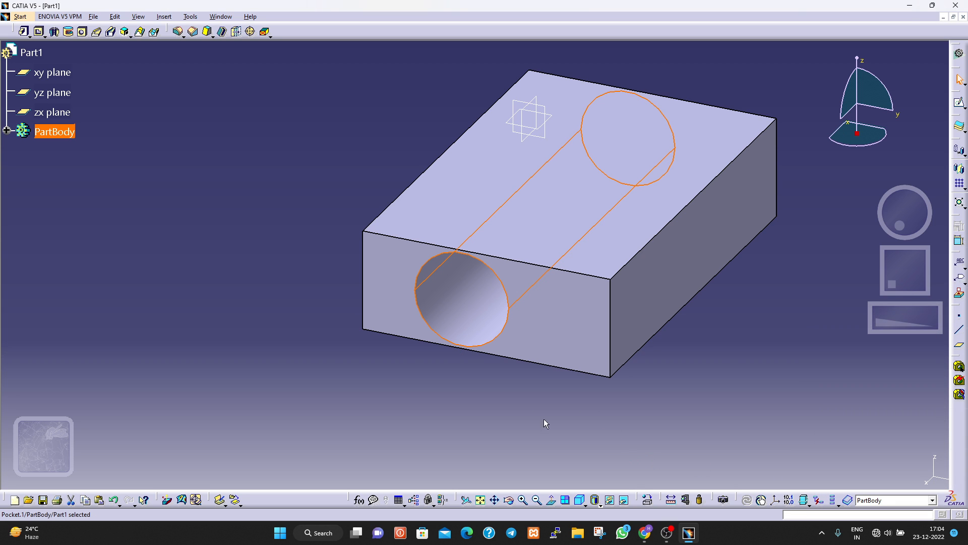
- Place a blind hole, 10 mm in diameter and 10 mm deep, on the block's front face beside the circular pocket
{"action": "left_click_drag", "start_coordinate": [901, 227], "coordinate": [914, 207]}
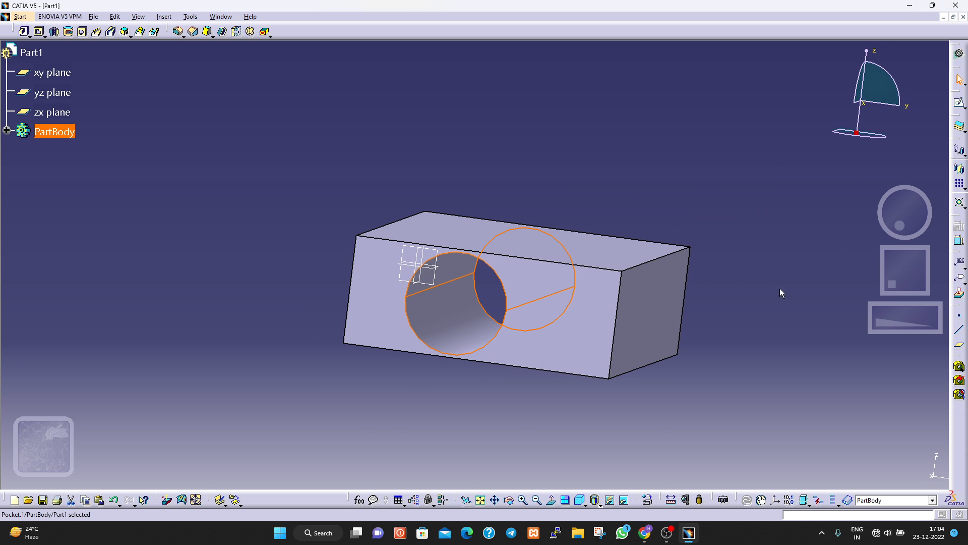
{"action": "left_click", "coordinate": [780, 293]}
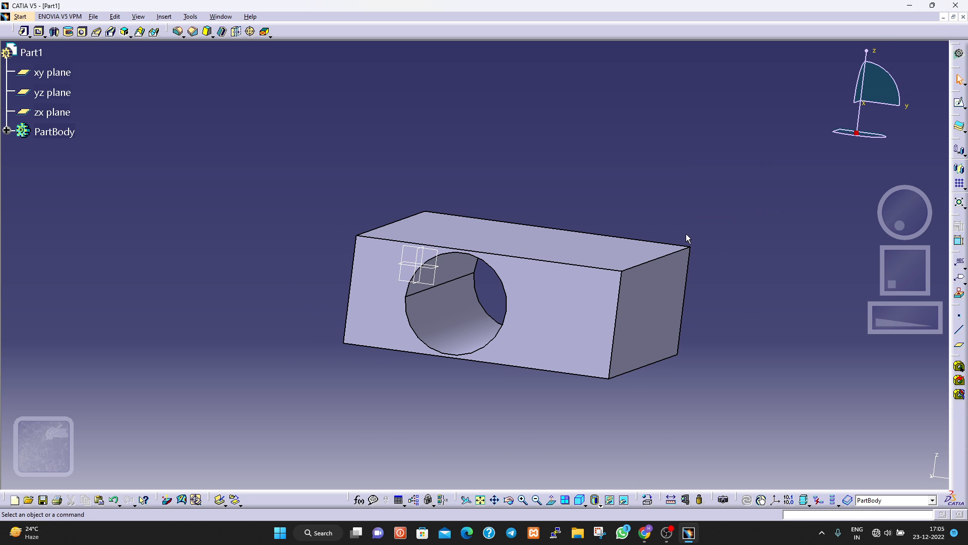
{"action": "left_click", "coordinate": [83, 32]}
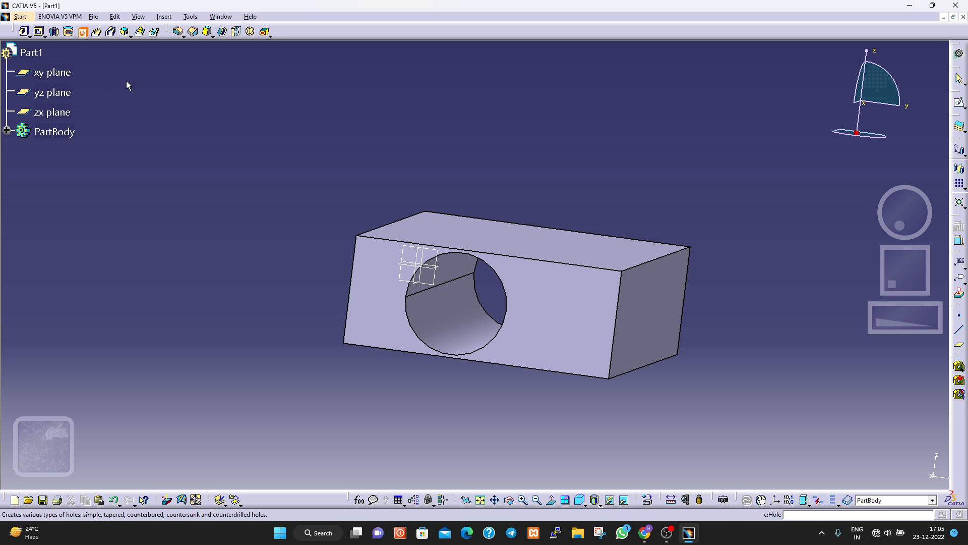
{"action": "left_click", "coordinate": [559, 317]}
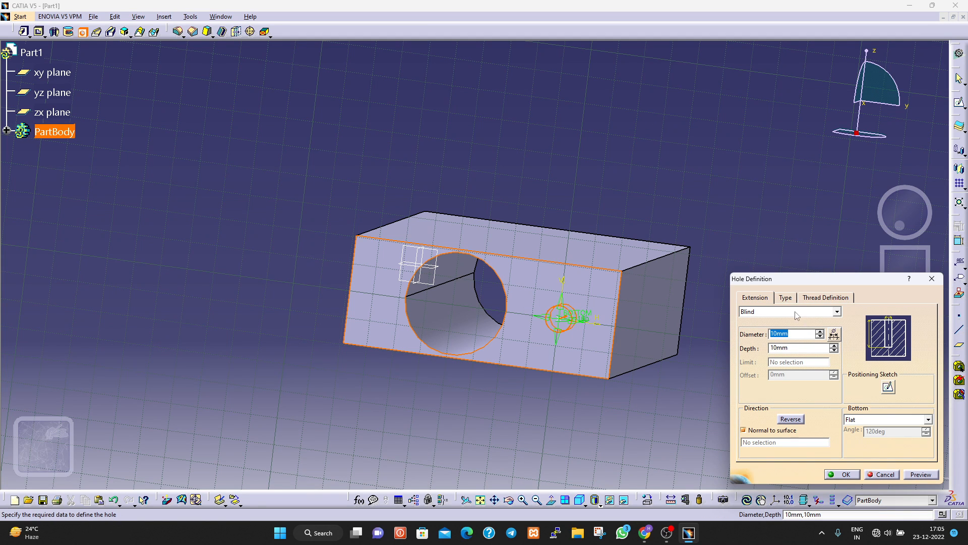
{"action": "left_click", "coordinate": [837, 313]}
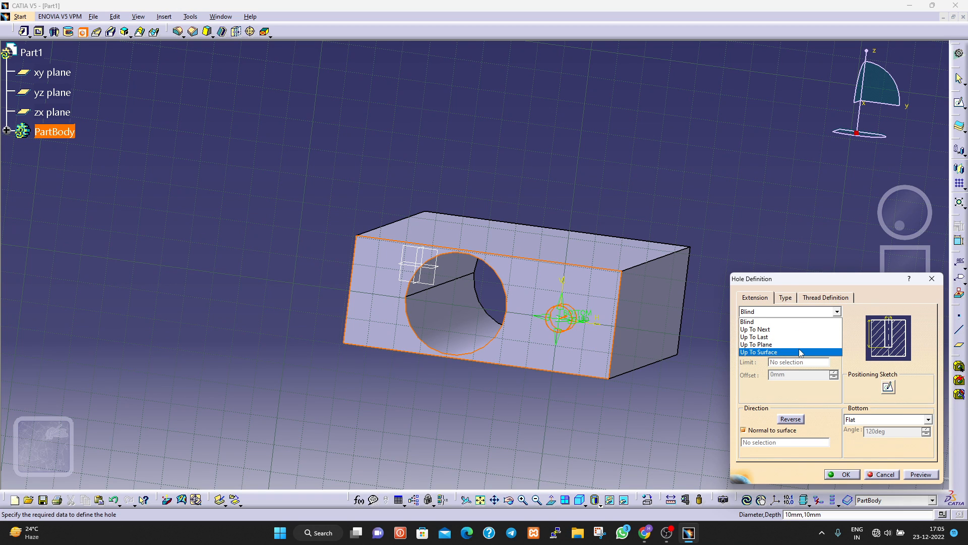
{"action": "left_click", "coordinate": [791, 300]}
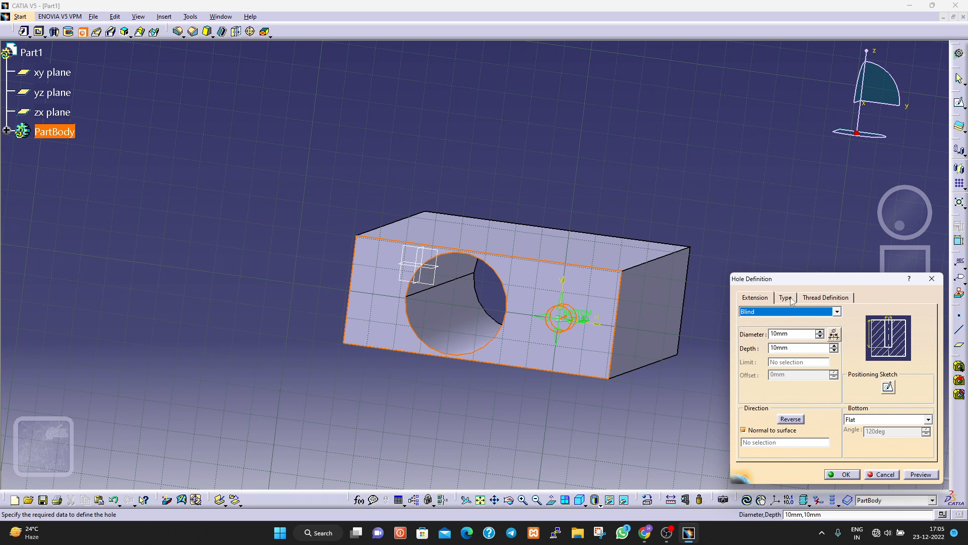
- Change the hole type to Tapered with a 90-degree angle, preview it and create the hole
{"action": "left_click", "coordinate": [792, 300]}
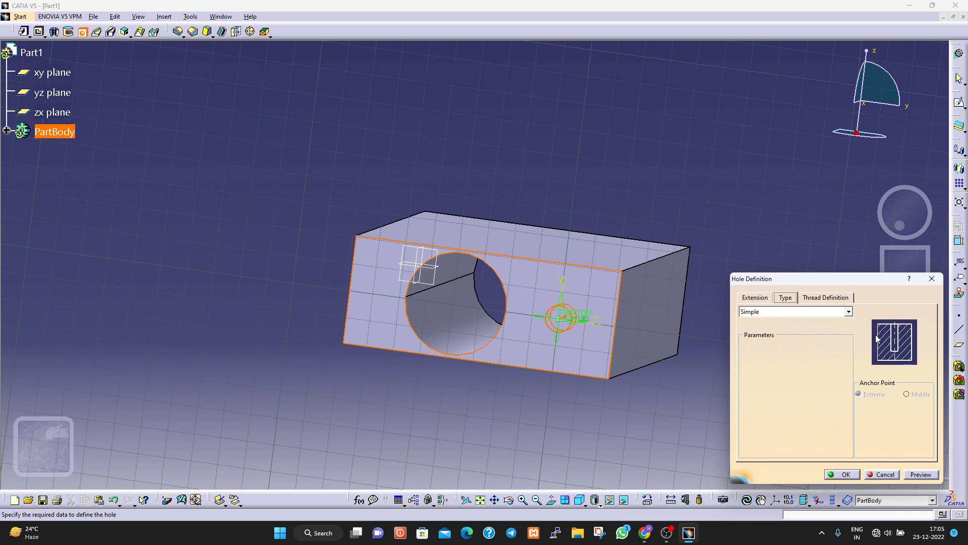
{"action": "left_click", "coordinate": [848, 311]}
{"action": "left_click", "coordinate": [782, 330]}
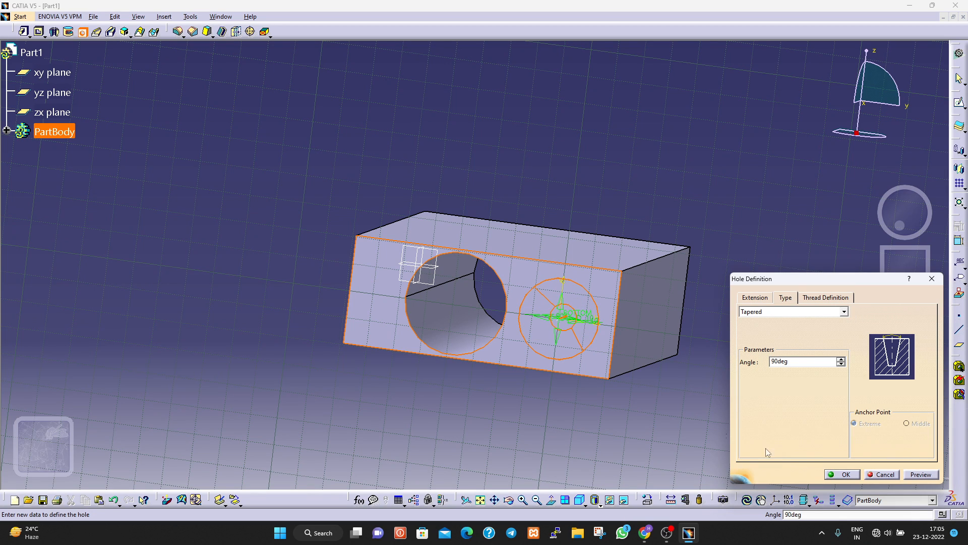
{"action": "left_click", "coordinate": [923, 475]}
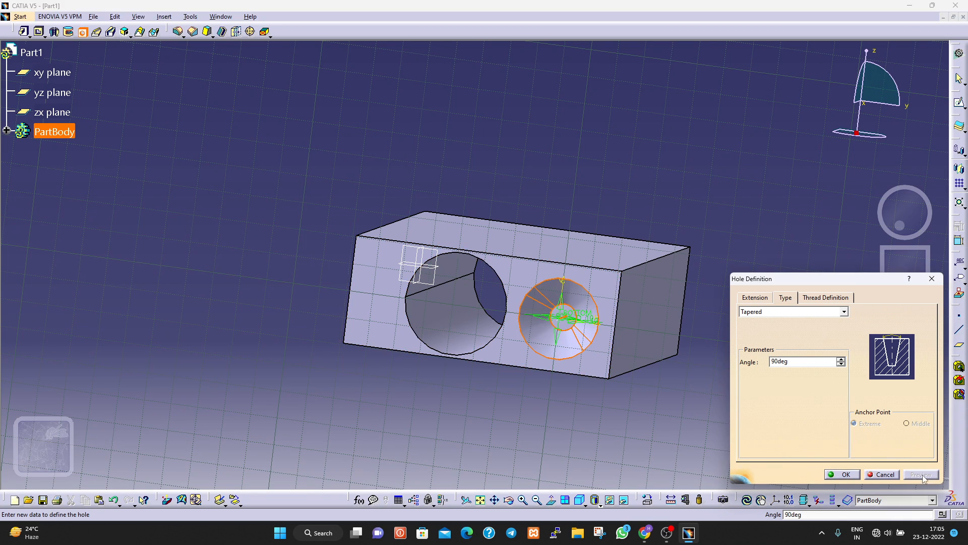
{"action": "middle_click_drag", "start_coordinate": [607, 416], "coordinate": [474, 262]}
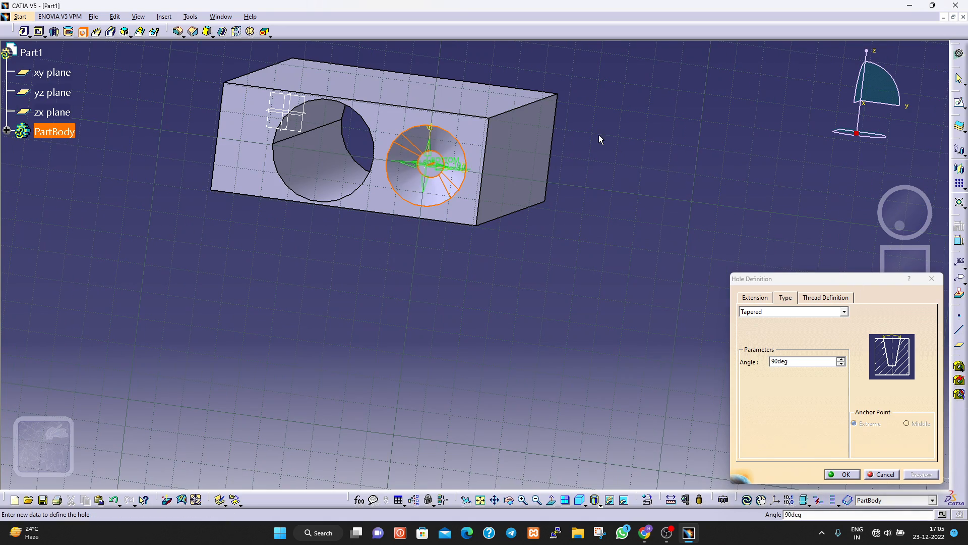
{"action": "middle_click_drag", "start_coordinate": [907, 217], "coordinate": [880, 198]}
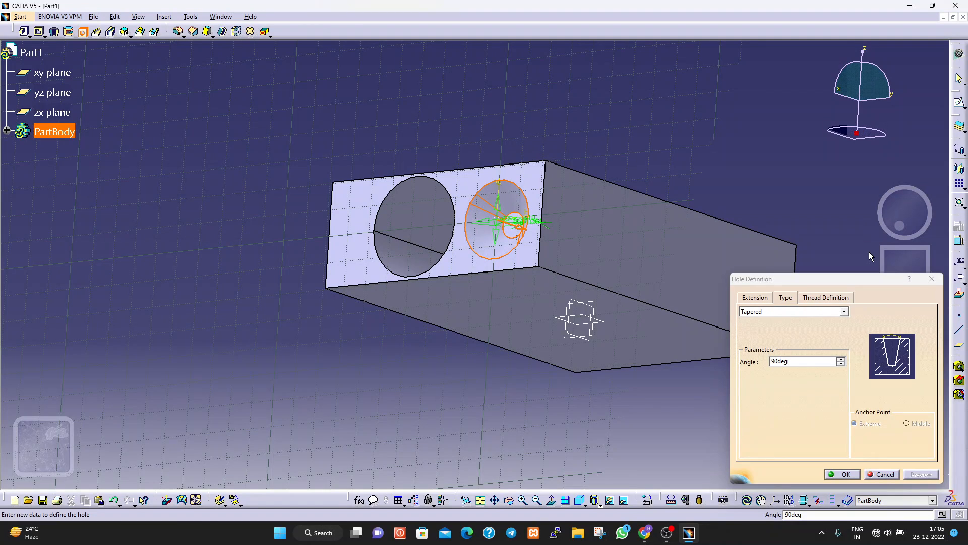
{"action": "left_click", "coordinate": [846, 474]}
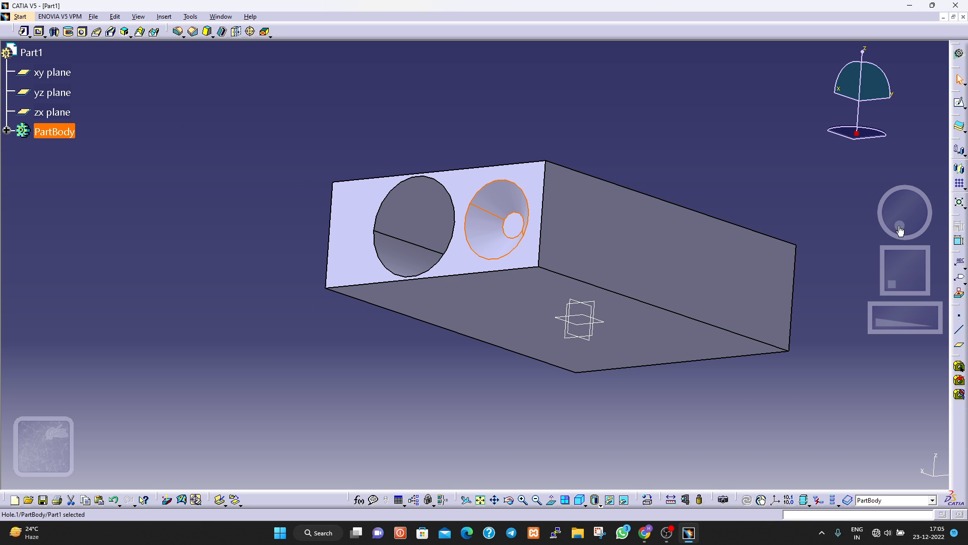
{"action": "mouse_move", "coordinate": [900, 229]}
{"action": "left_mouse_down"}
{"action": "mouse_move", "coordinate": [901, 209]}
{"action": "mouse_move", "coordinate": [894, 227]}
{"action": "left_mouse_up"}
{"action": "left_click_drag", "start_coordinate": [928, 250], "coordinate": [934, 234]}
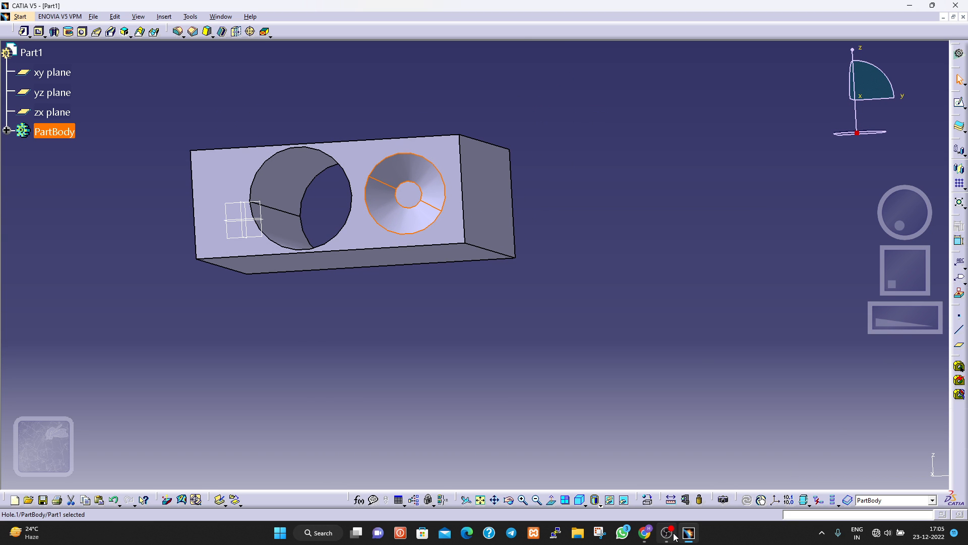